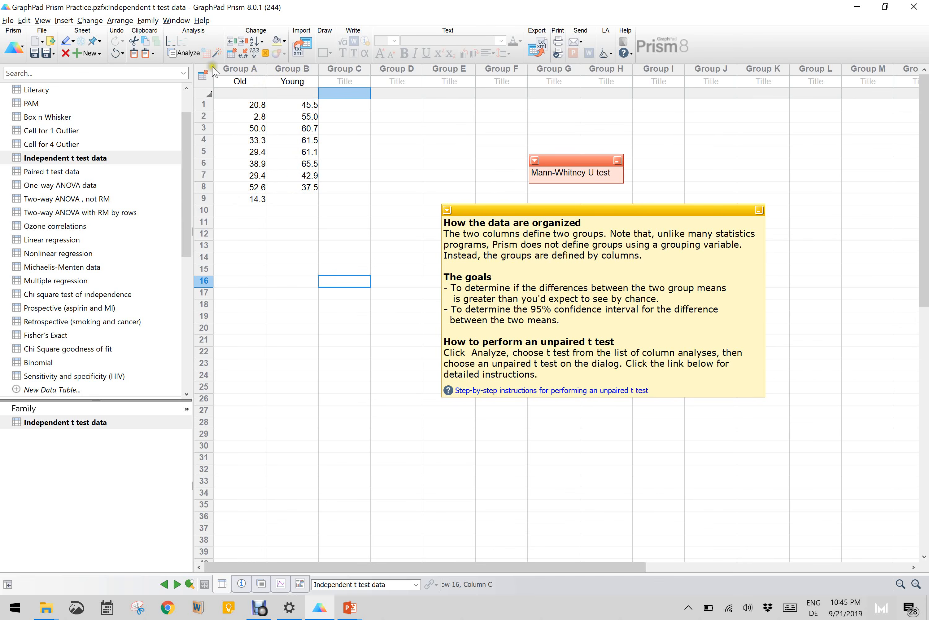
- Run an unpaired parametric t test assuming equal SDs on the Old and Young columns of the Independent t test data table
click(186, 53)
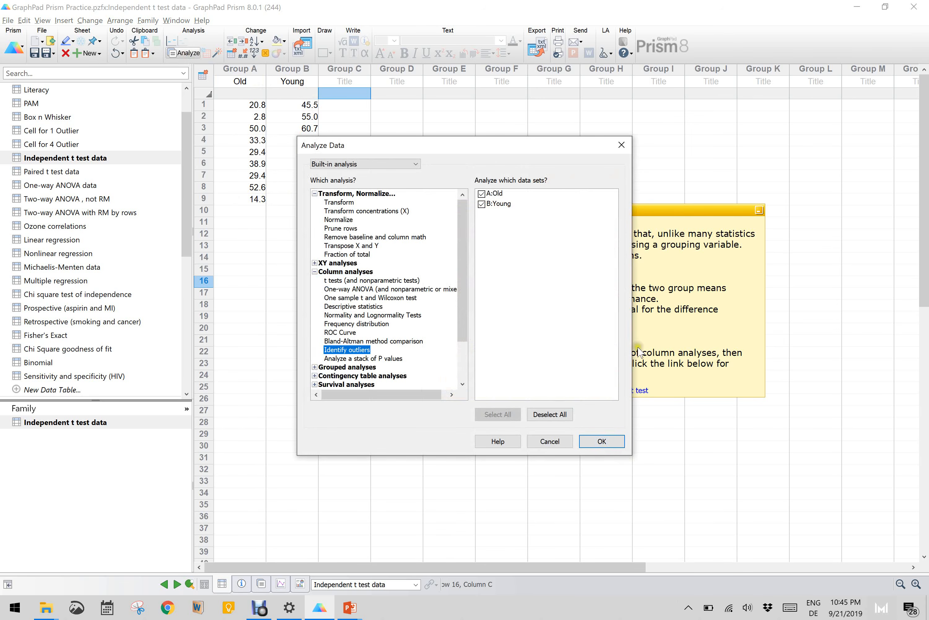
click(337, 282)
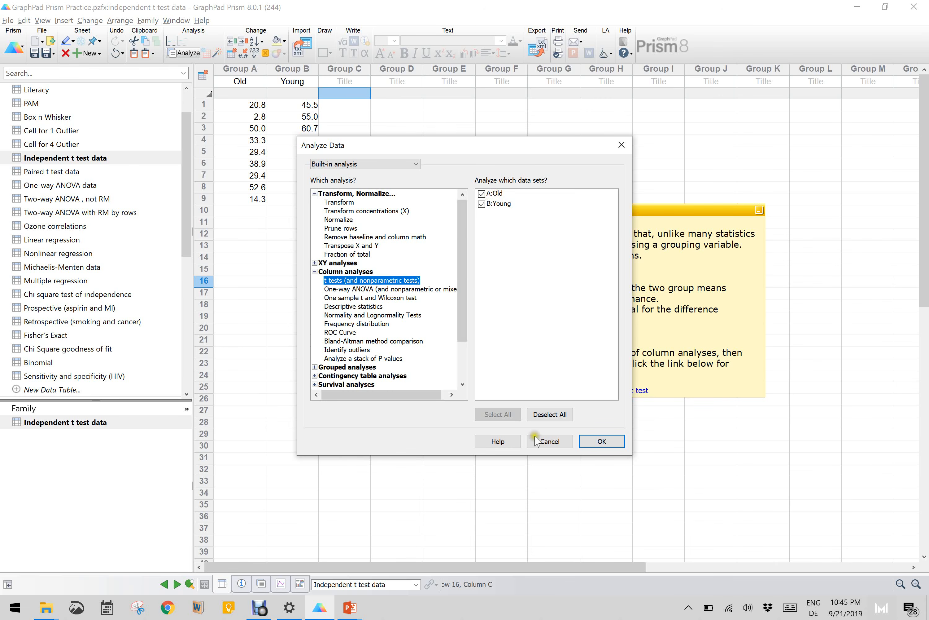
click(601, 441)
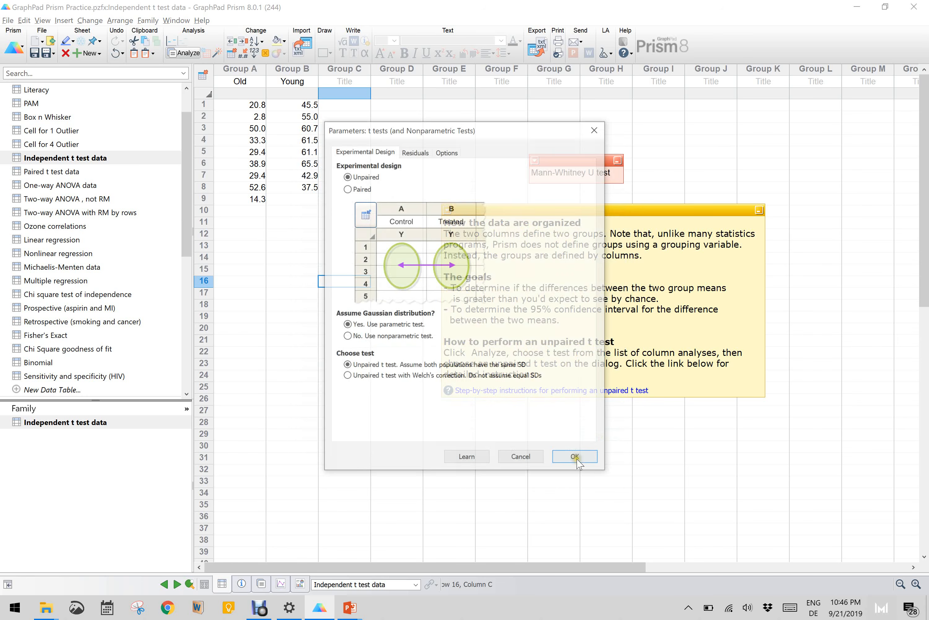
click(360, 188)
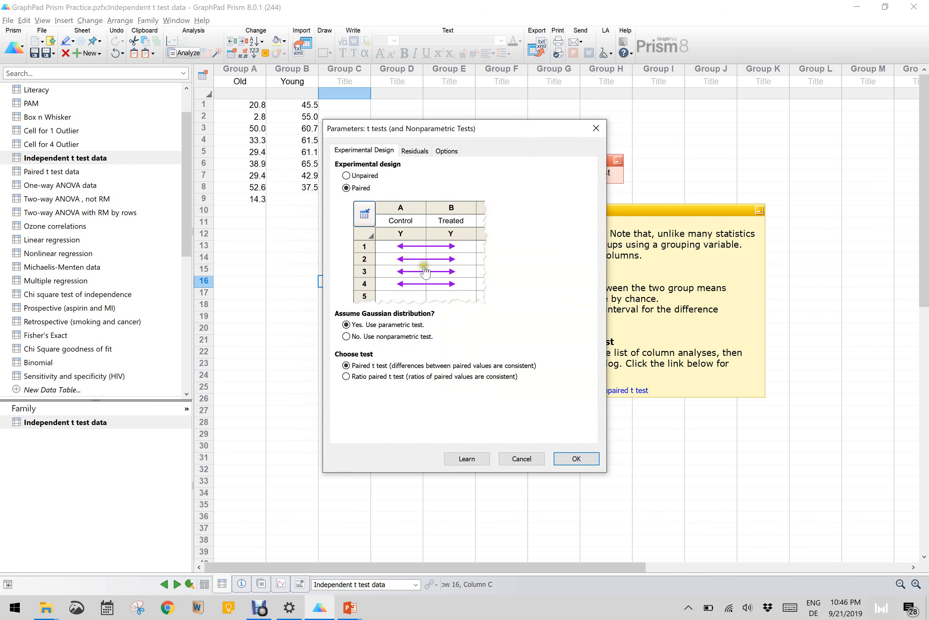
click(360, 179)
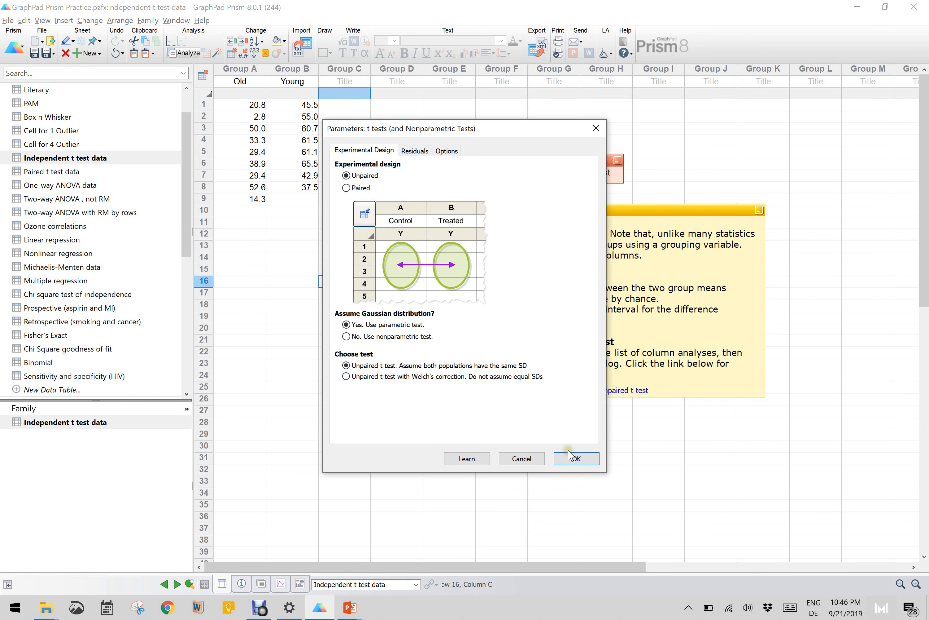
click(574, 458)
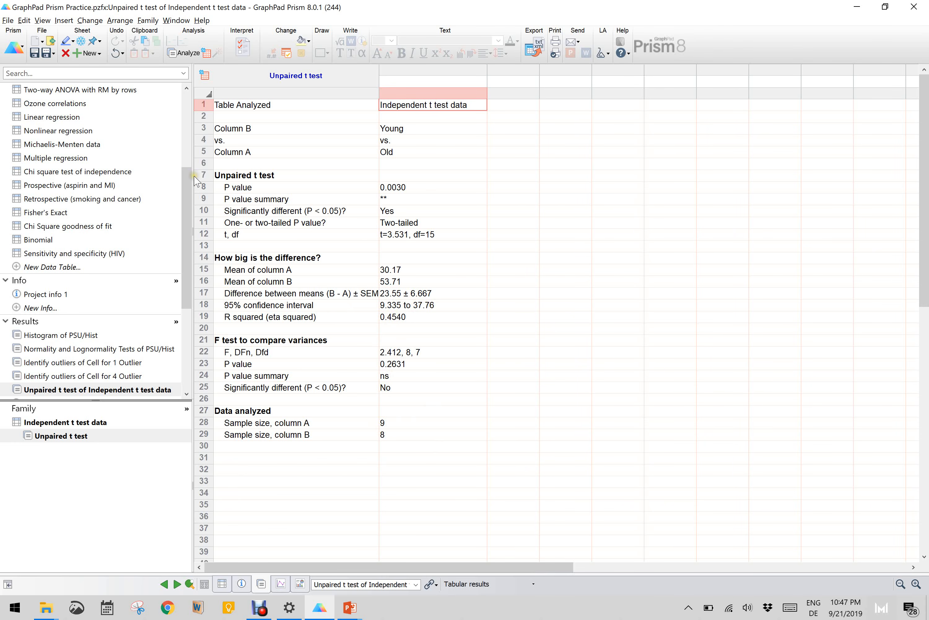
- Analyze the Independent t test data again with an unpaired nonparametric Mann-Whitney test comparing ranks, in a new results sheet
click(188, 195)
drag(189, 195, 183, 117)
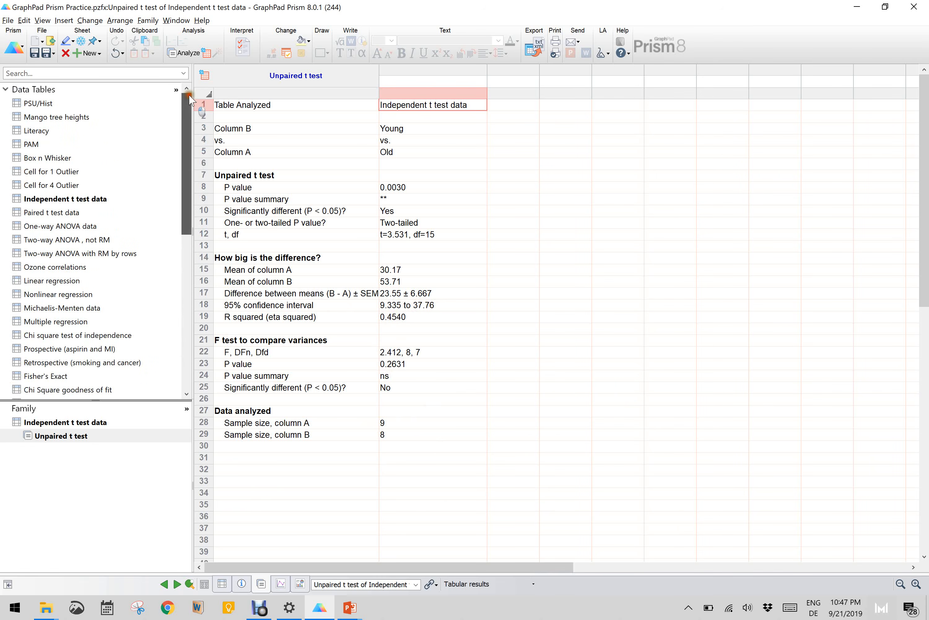
click(84, 200)
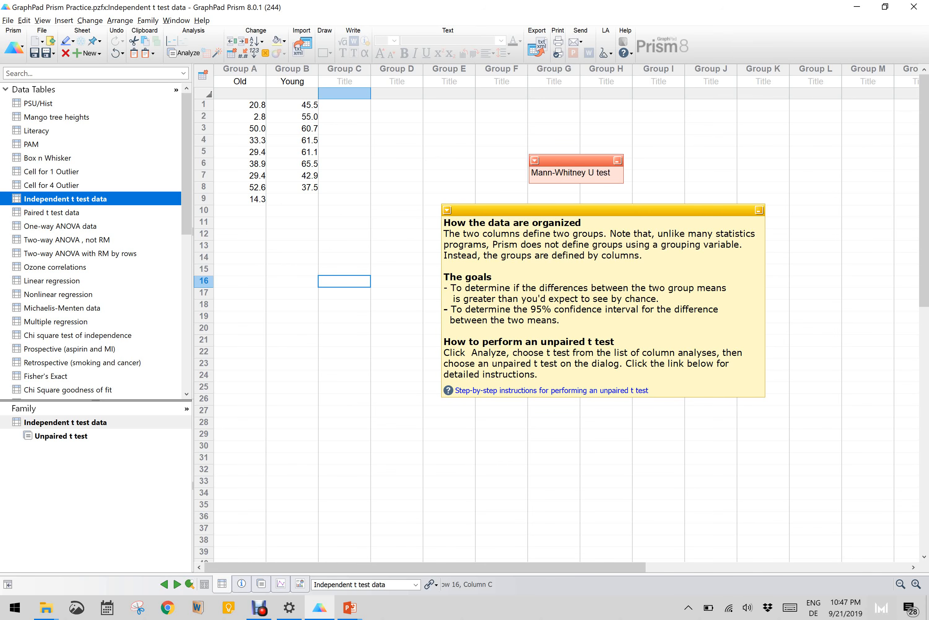
click(191, 52)
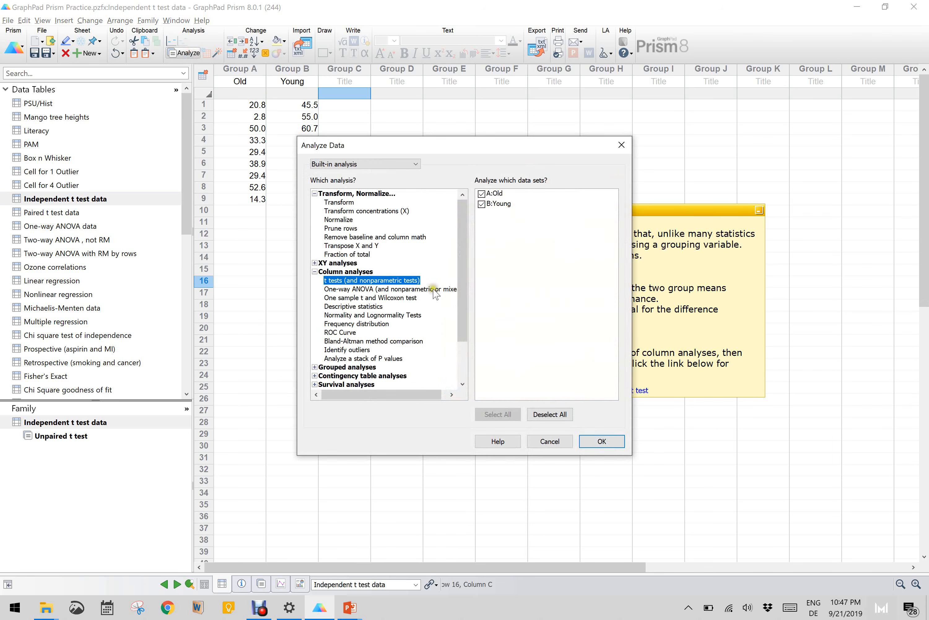
click(378, 280)
click(599, 439)
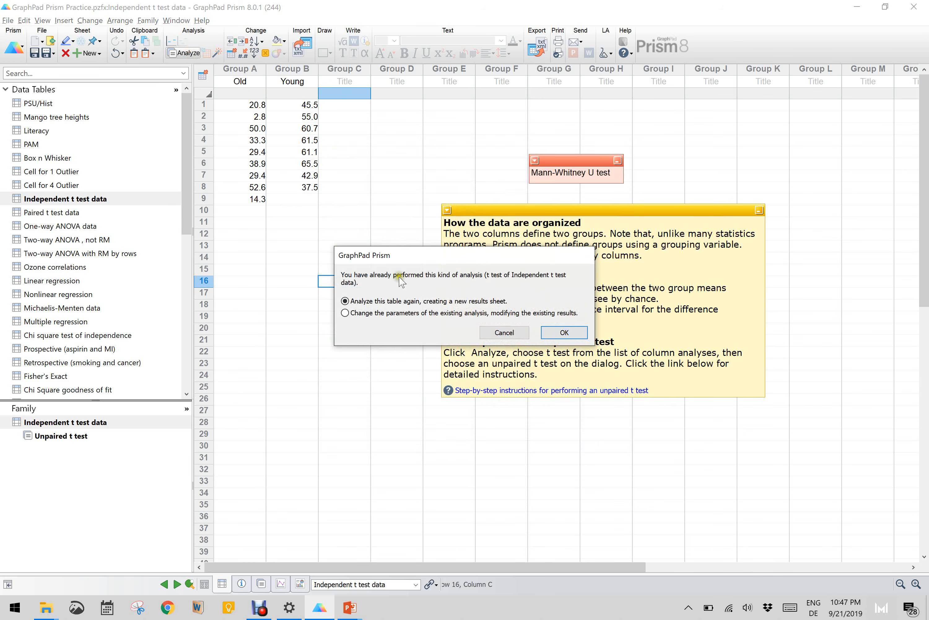
click(563, 331)
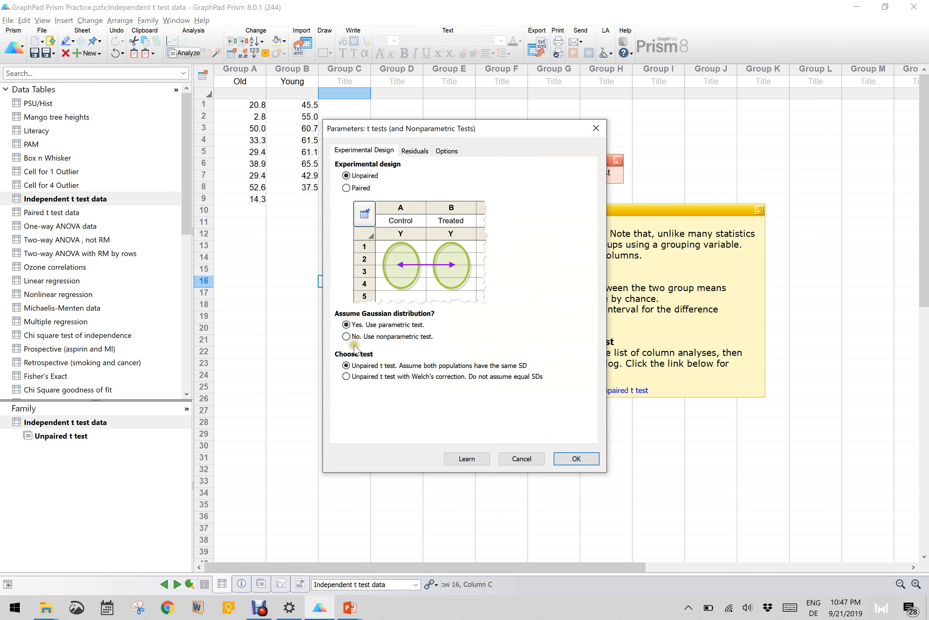
click(346, 336)
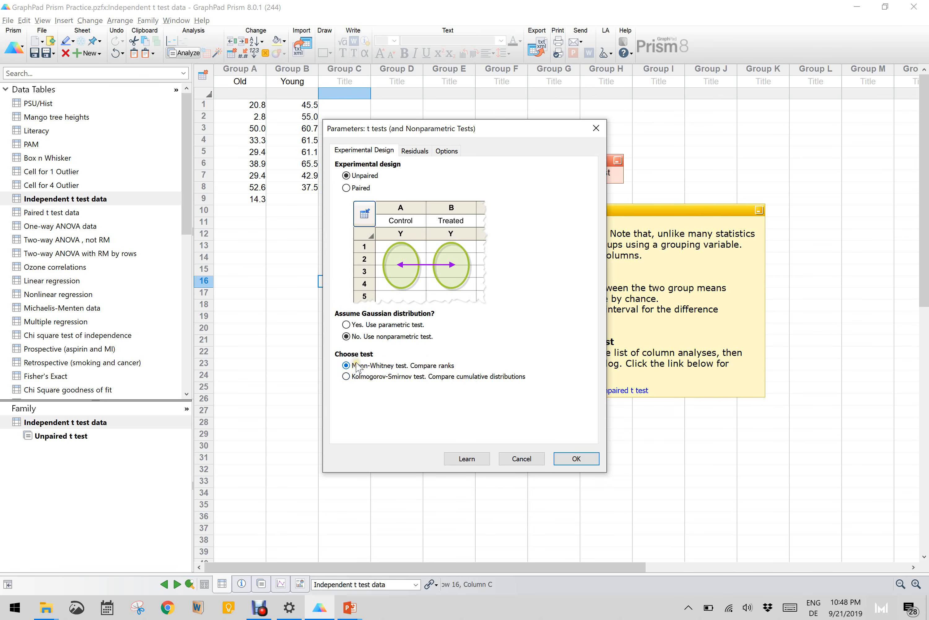
click(581, 465)
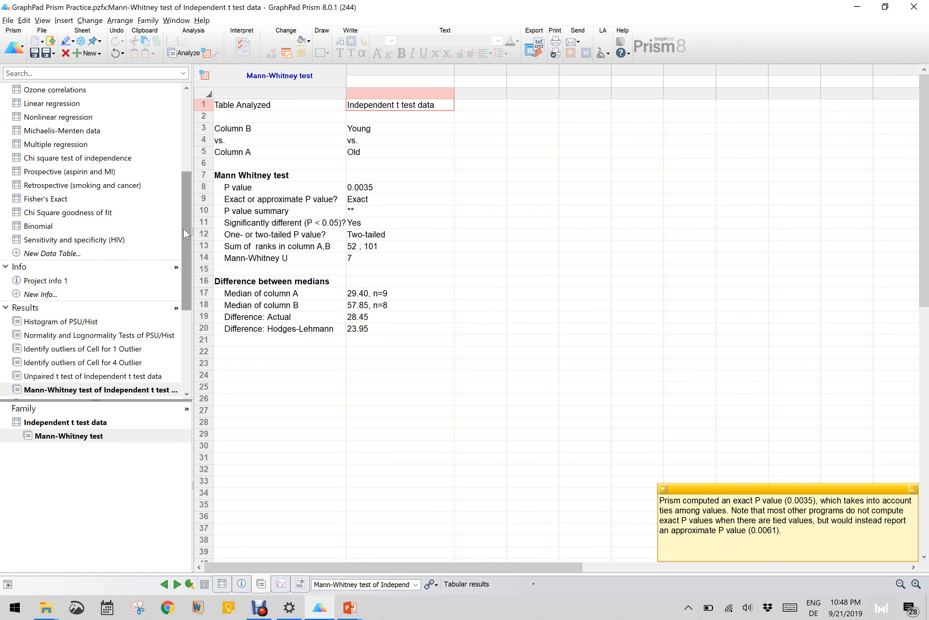
- Create a Before-after column graph with symbols and lines from the Paired t test data table
drag(183, 228, 183, 153)
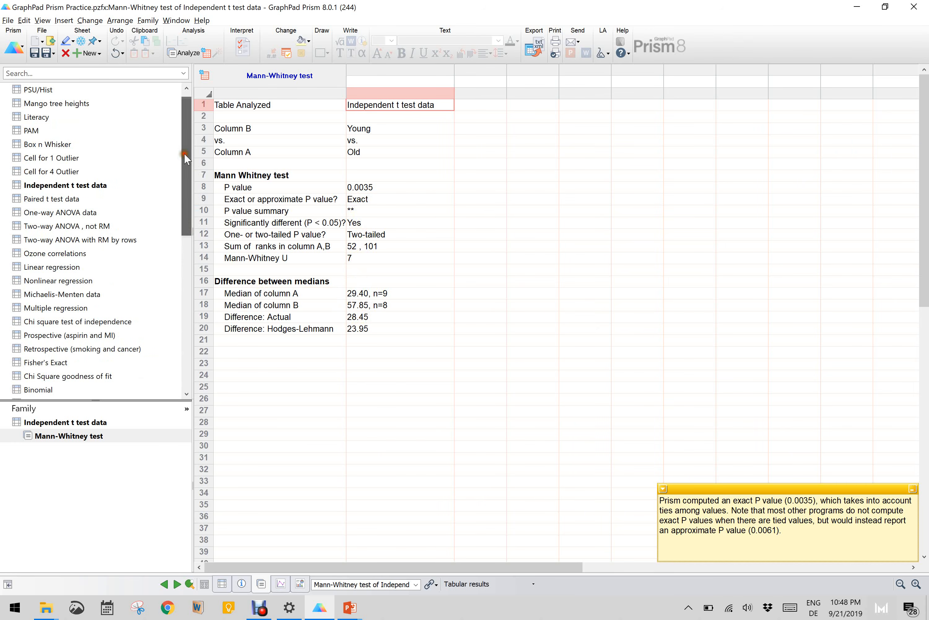
click(84, 186)
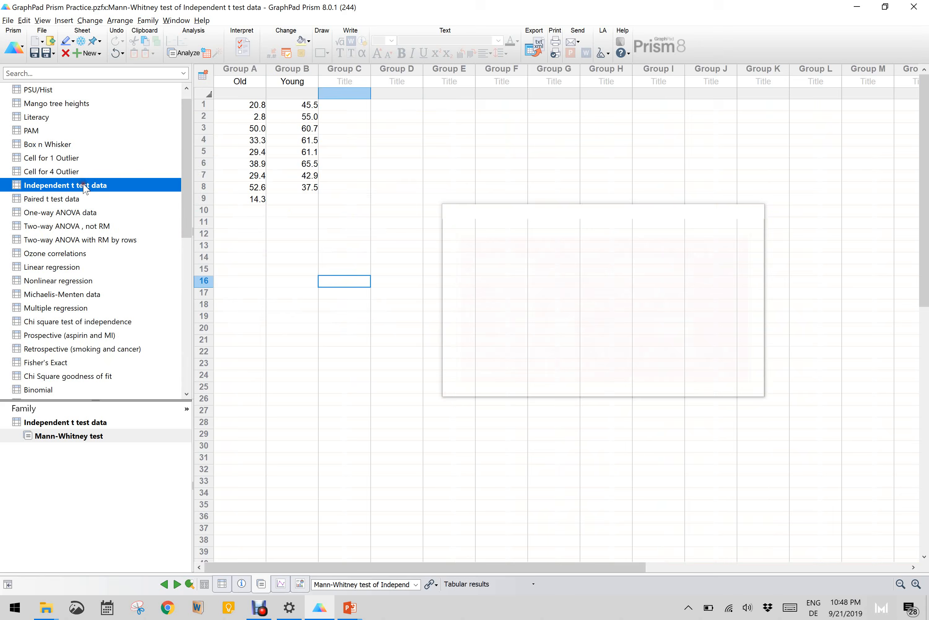
click(69, 200)
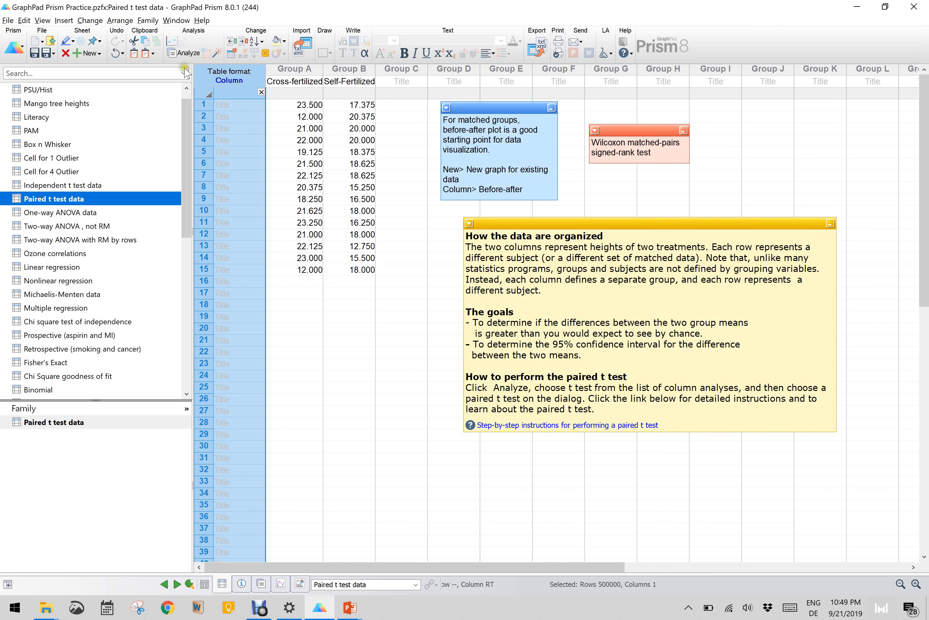
click(88, 54)
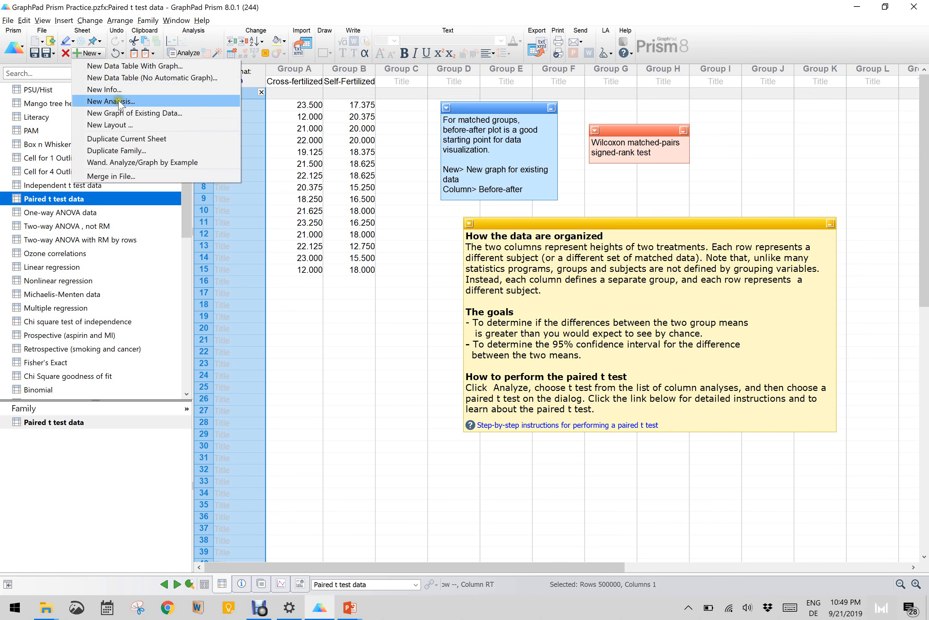
click(123, 114)
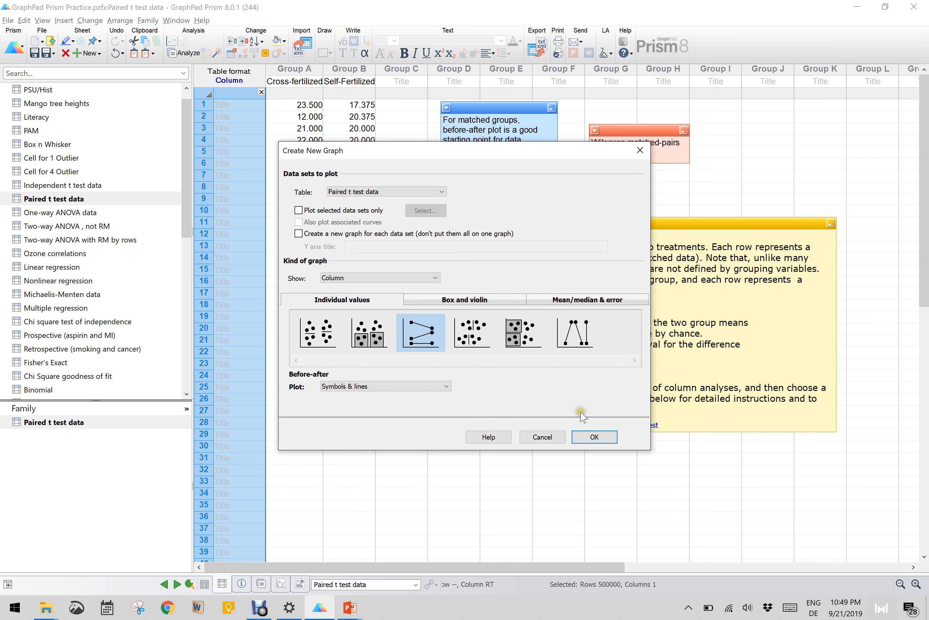
click(595, 435)
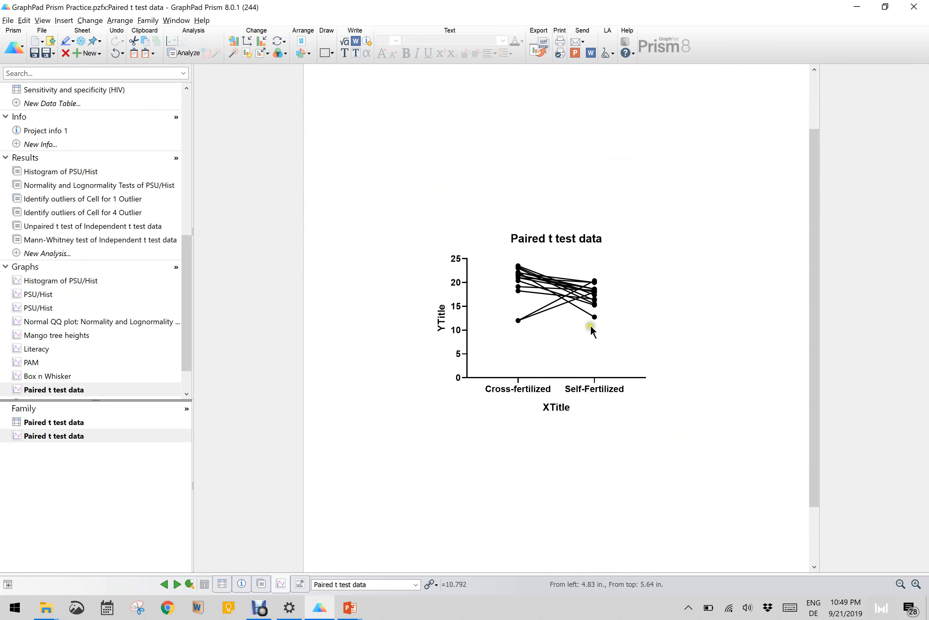
- Set the Y axis title of the paired data graph to "Heights"
double_click(440, 319)
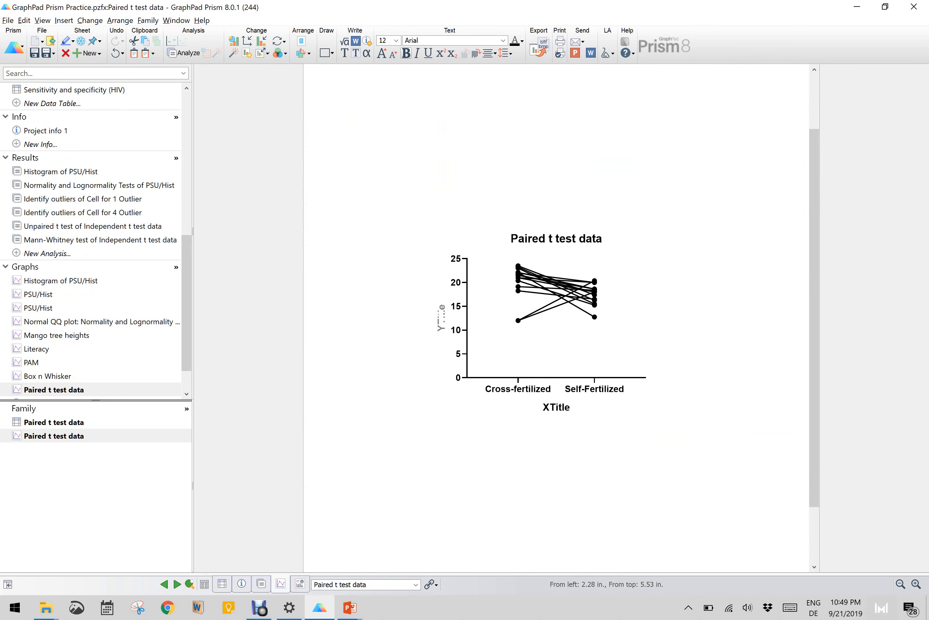
text(Heights)
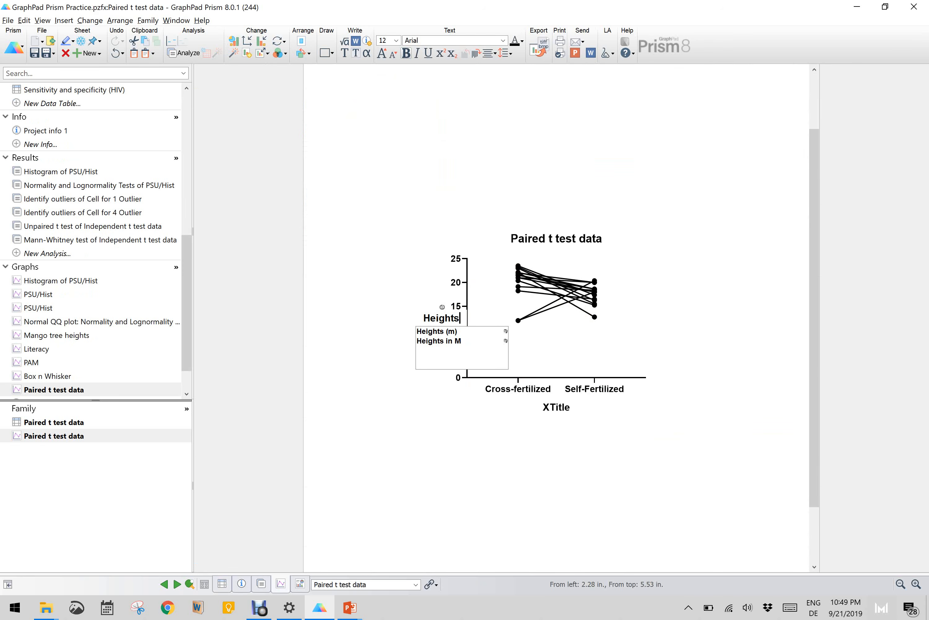
click(704, 272)
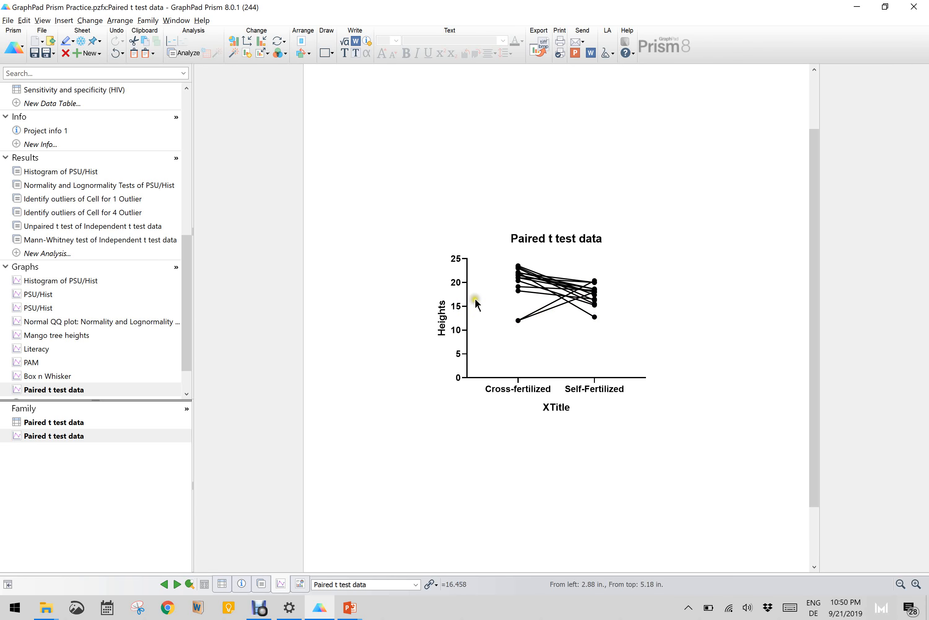
scroll(567, 292, up, 2)
scroll(566, 292, up, 2)
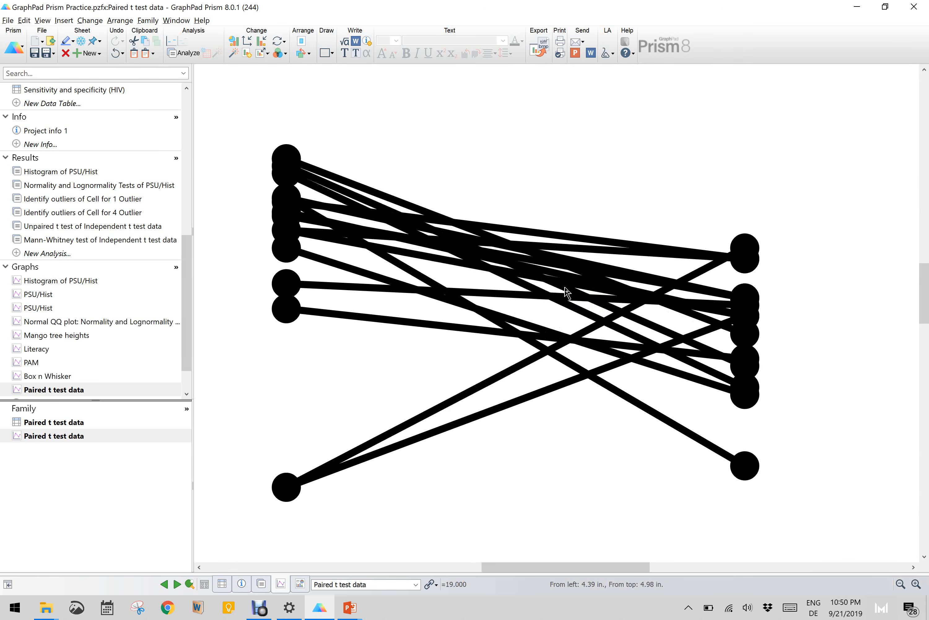
scroll(566, 291, down, 4)
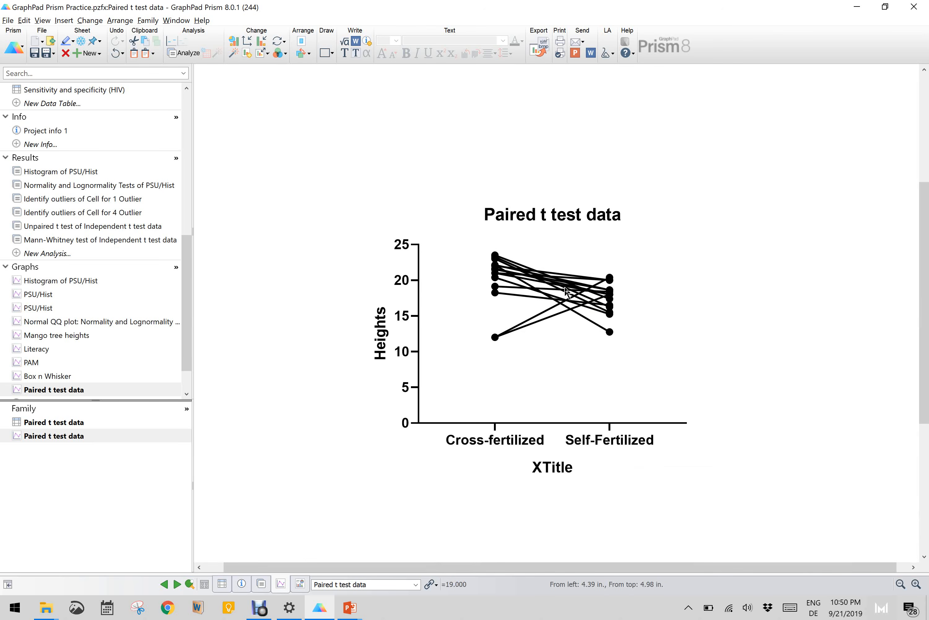
- Run a paired parametric t test on the Cross-fertilized and Self-Fertilized columns of the Paired t test data table
click(186, 132)
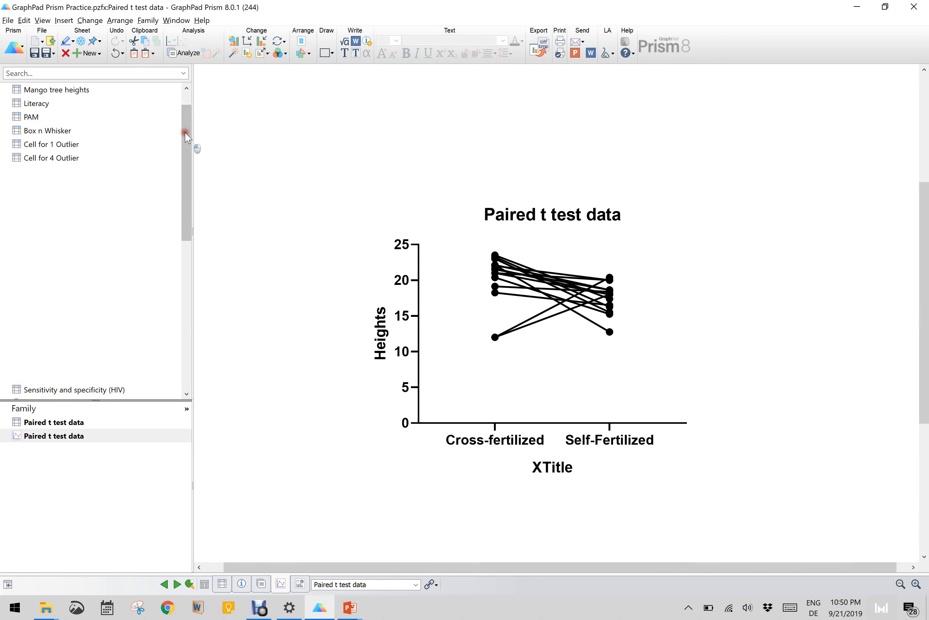
click(60, 185)
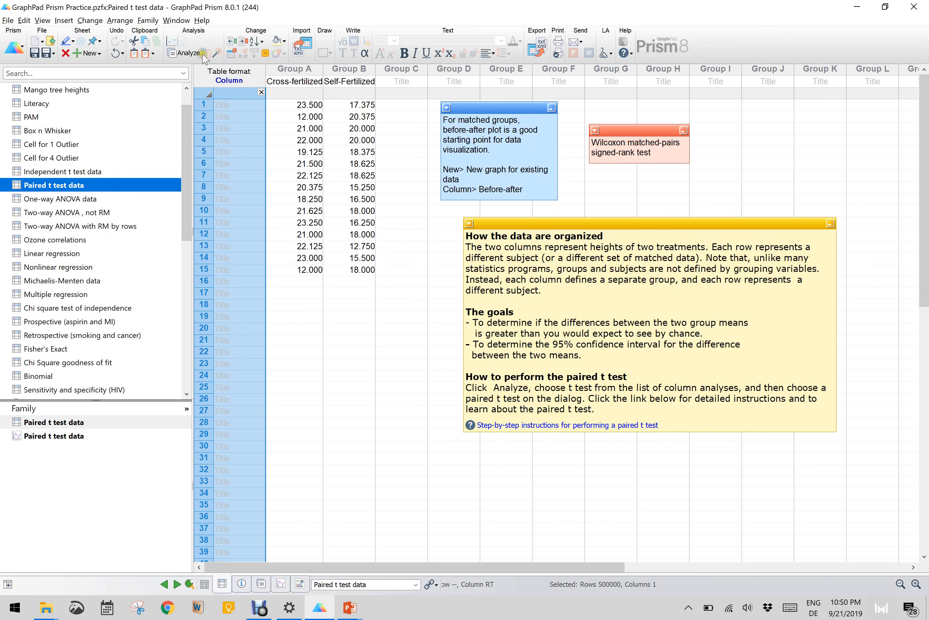
click(181, 51)
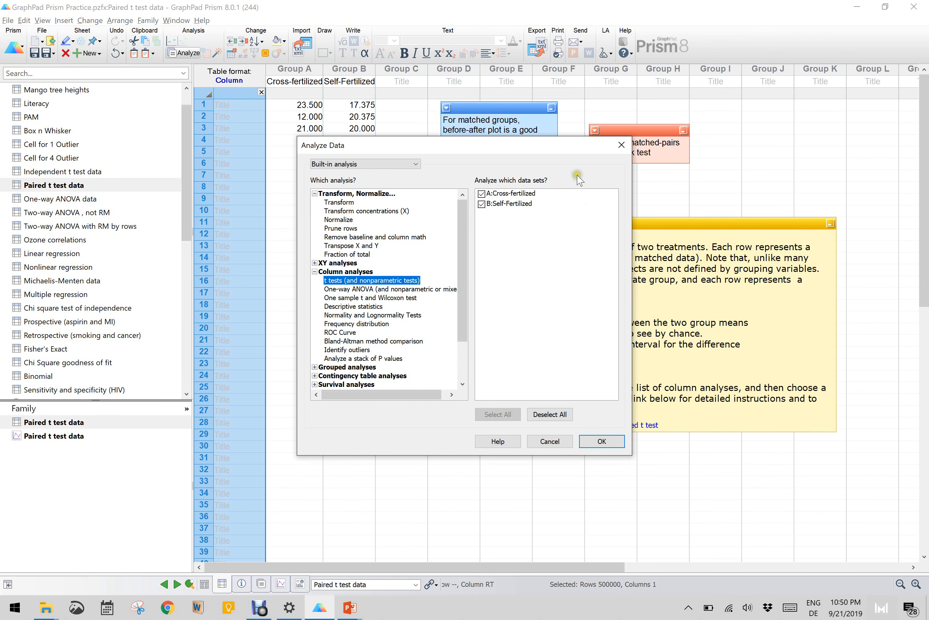
click(616, 442)
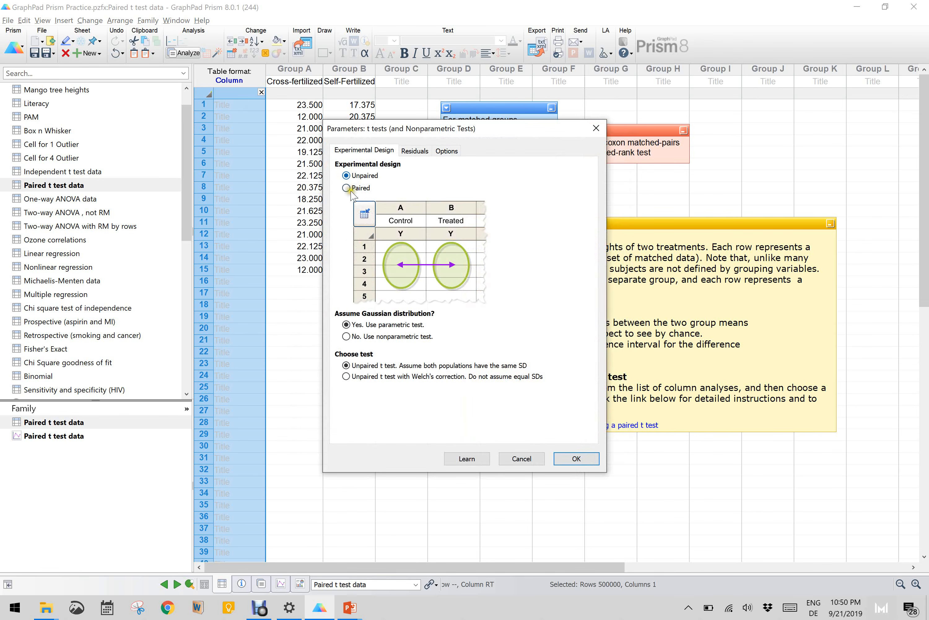
click(347, 188)
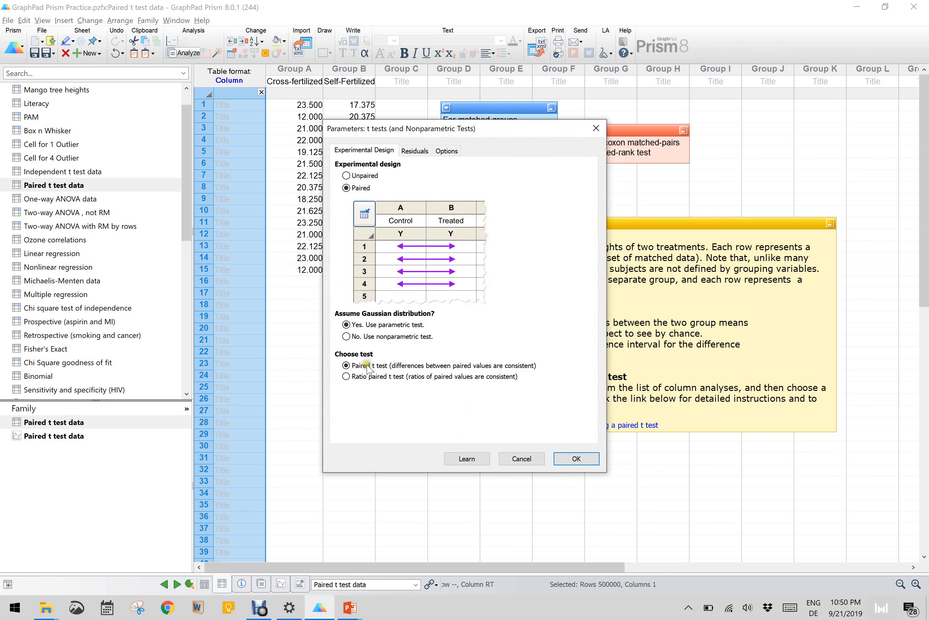
click(572, 460)
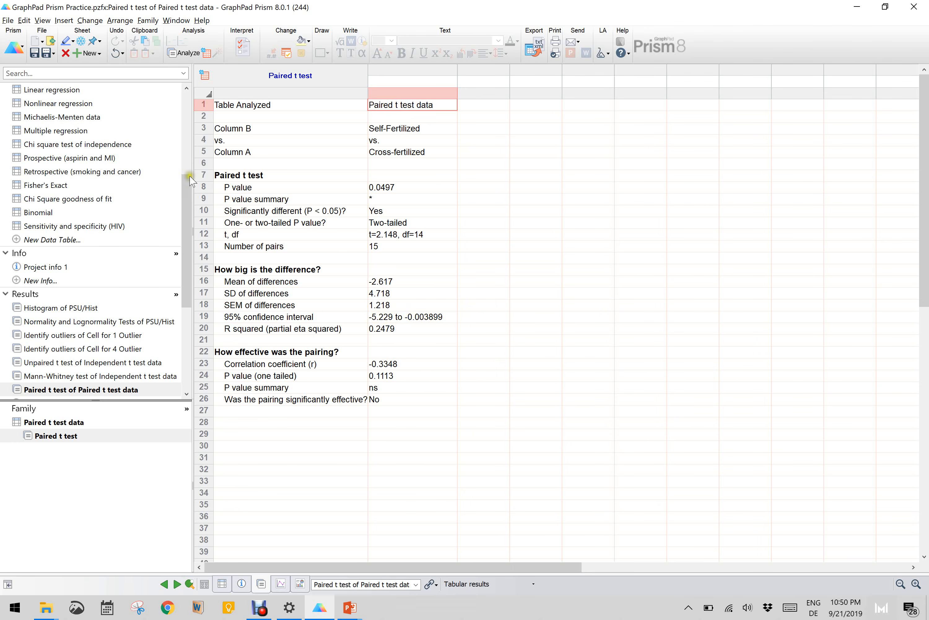
- Analyze the Paired t test data again with a paired nonparametric Wilcoxon matched-pairs signed rank test, in a new results sheet
scroll(184, 154, up, 5)
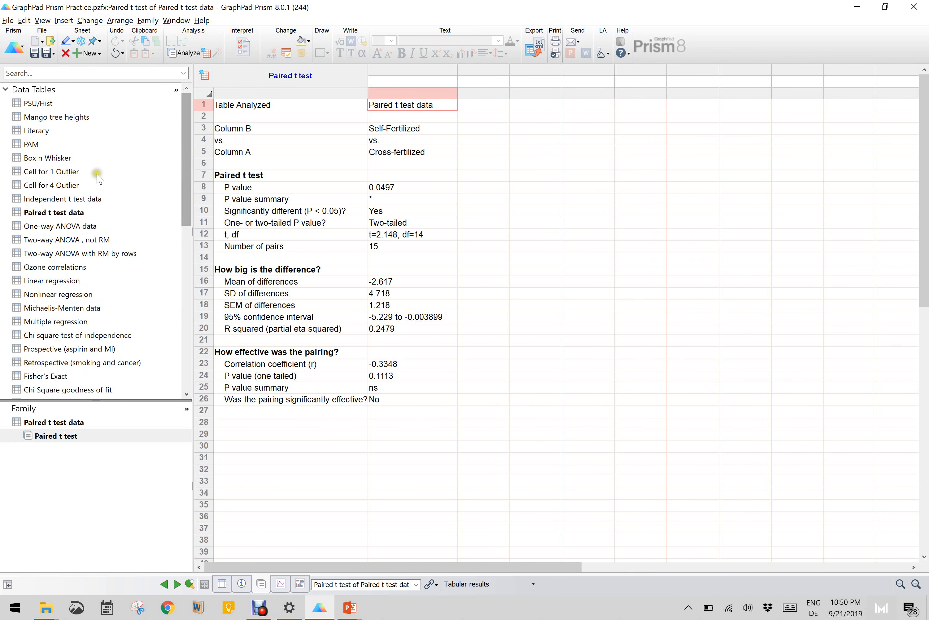
click(62, 213)
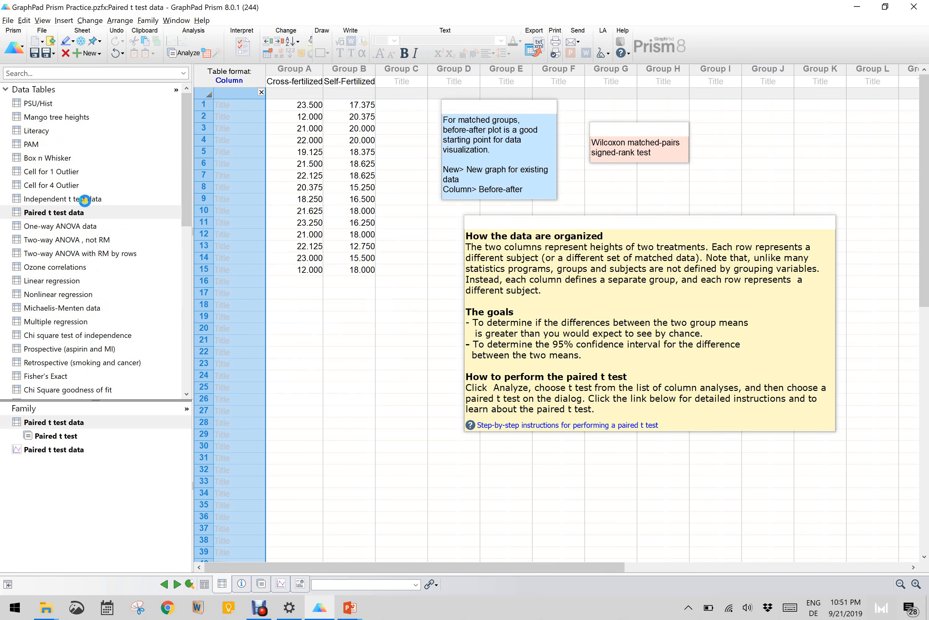
click(181, 53)
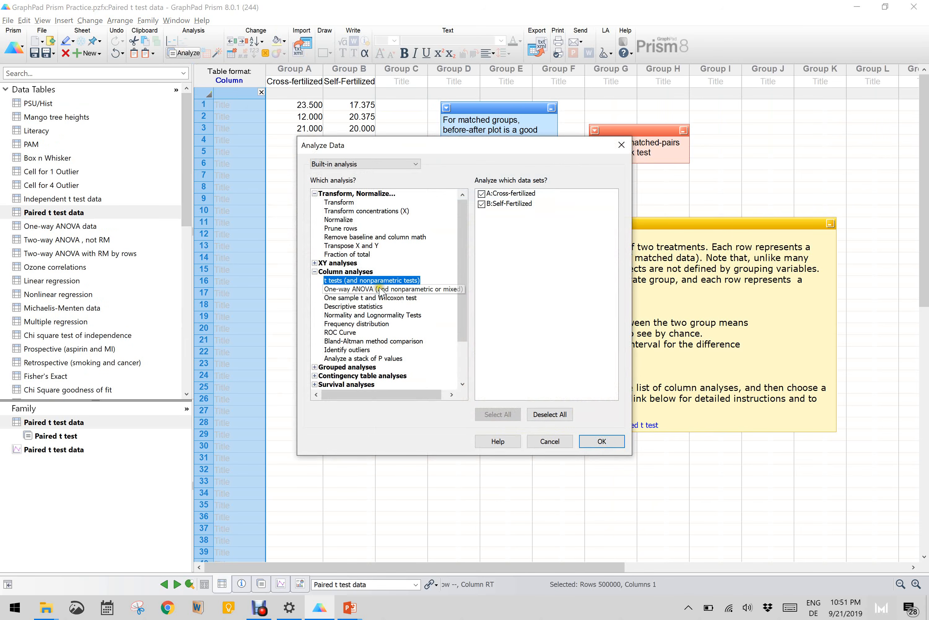
click(602, 440)
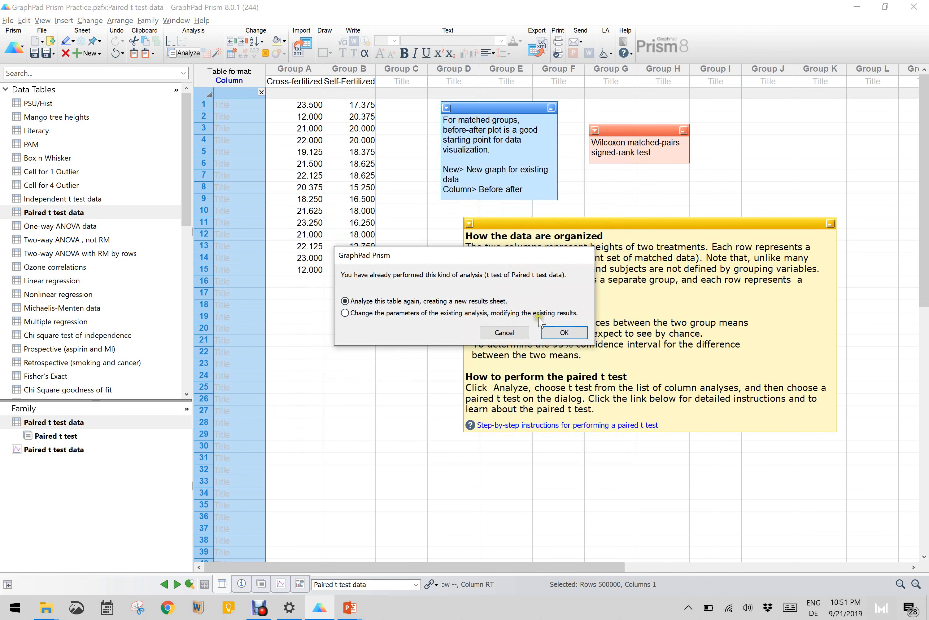
click(564, 332)
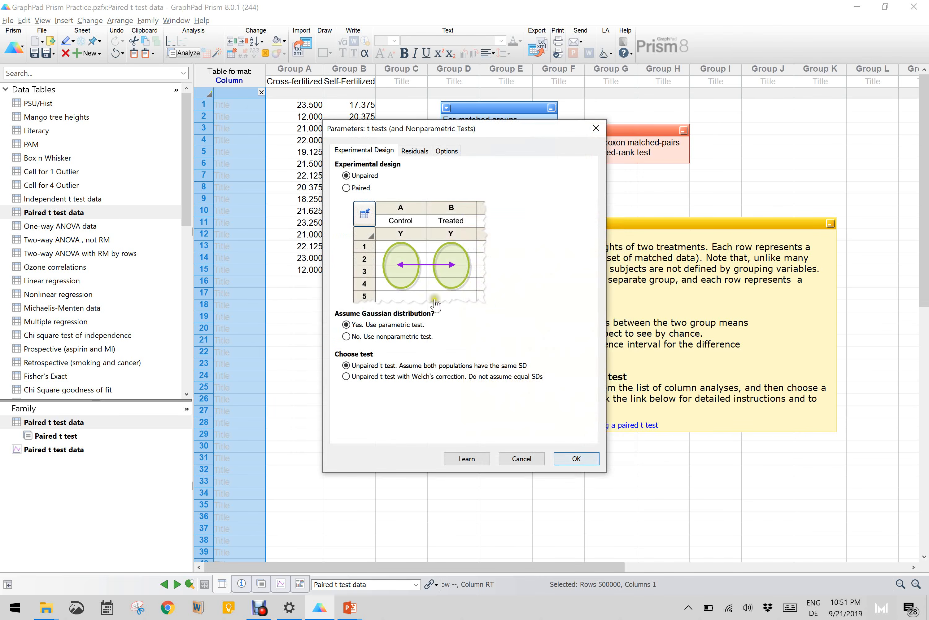
click(351, 188)
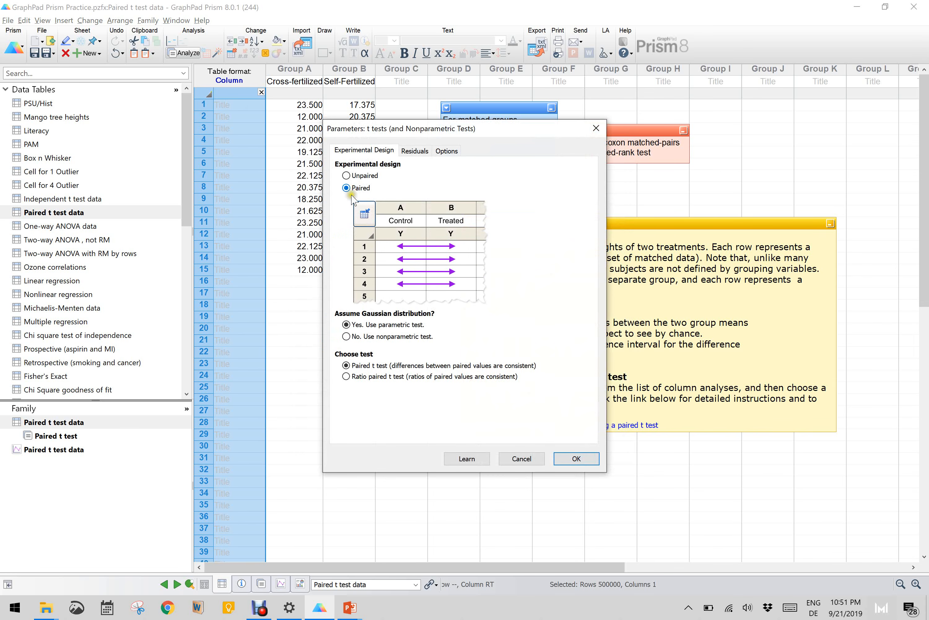
click(378, 337)
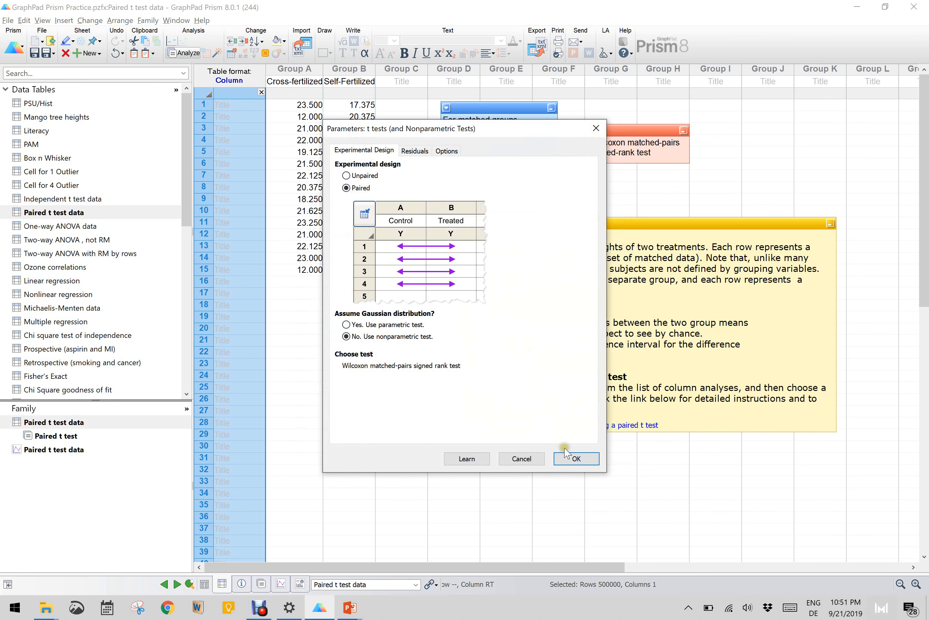
click(574, 458)
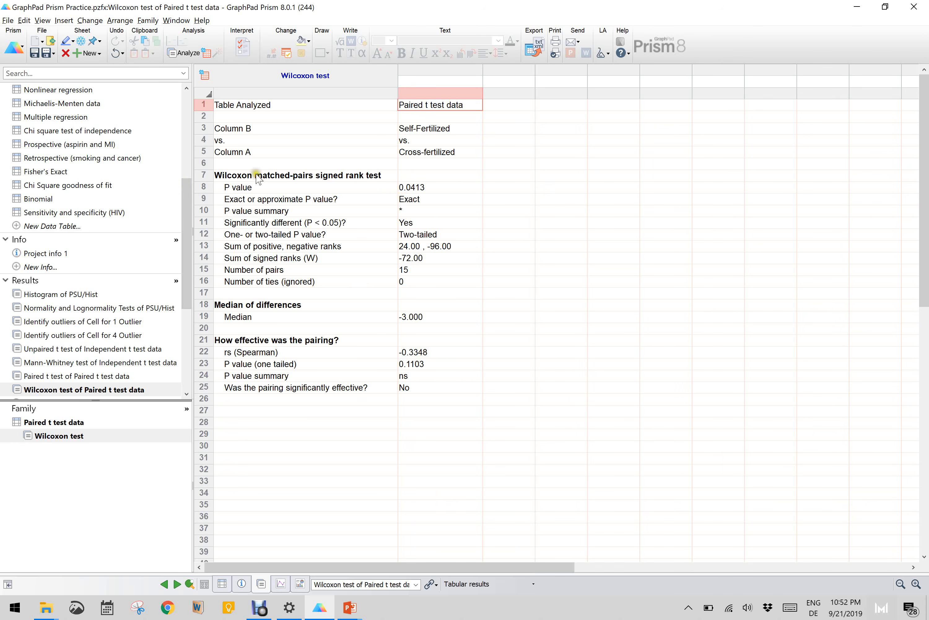
- Run an ordinary one-way ANOVA on all columns of the One-way ANOVA data table, using Tukey multiple comparisons between every pair of column means
drag(186, 196, 184, 102)
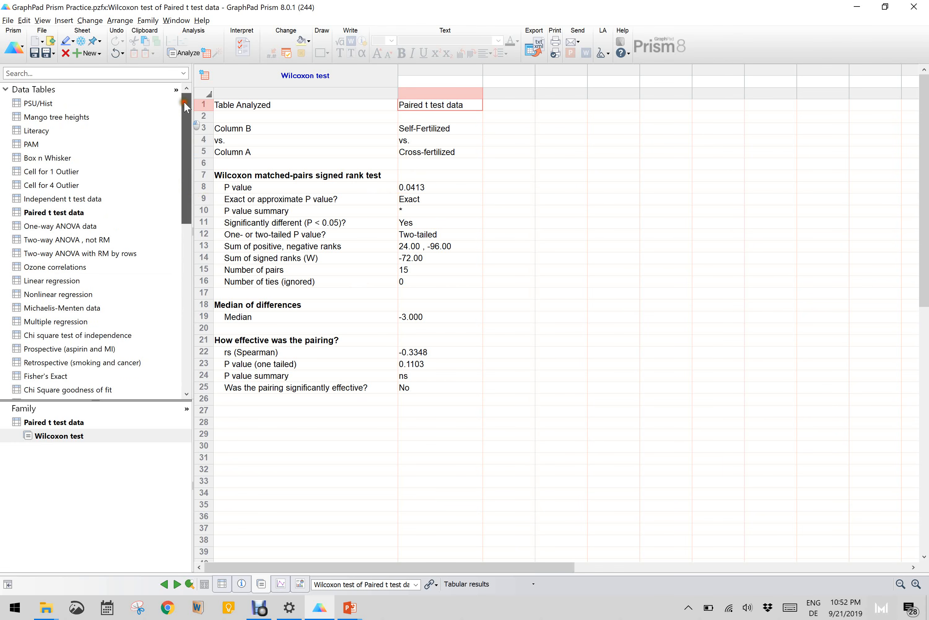
click(72, 226)
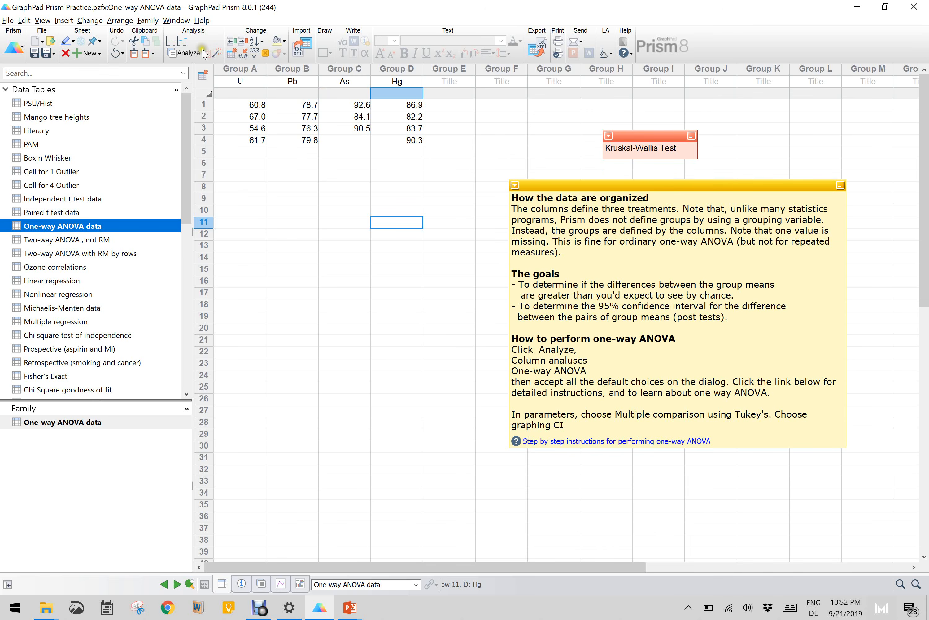
click(184, 52)
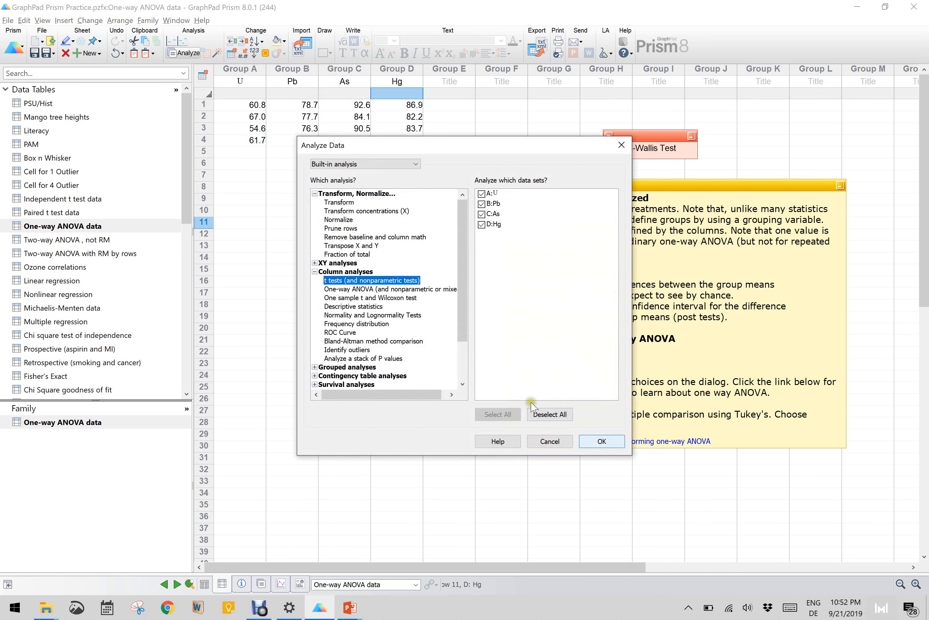
click(354, 292)
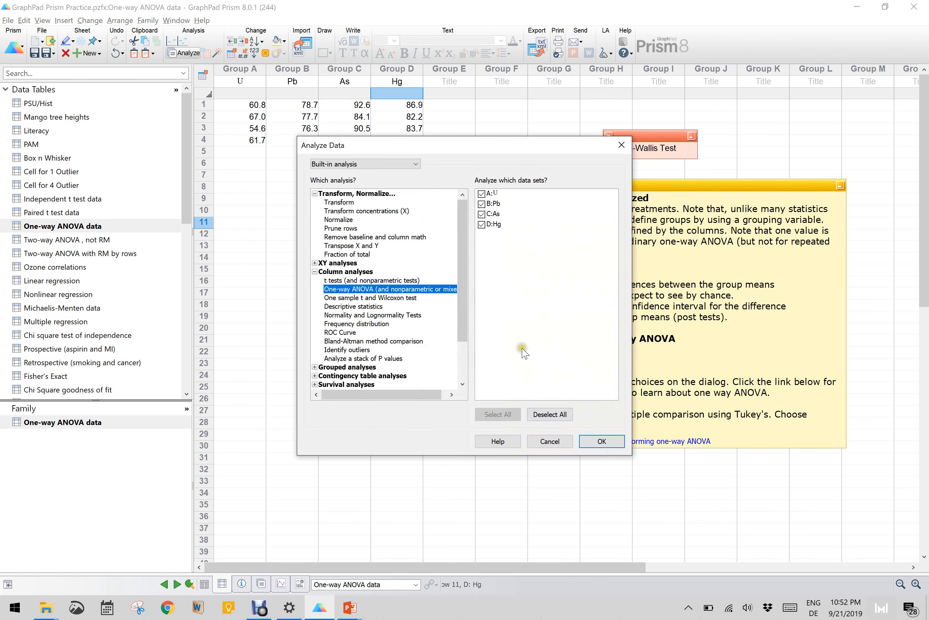
click(602, 441)
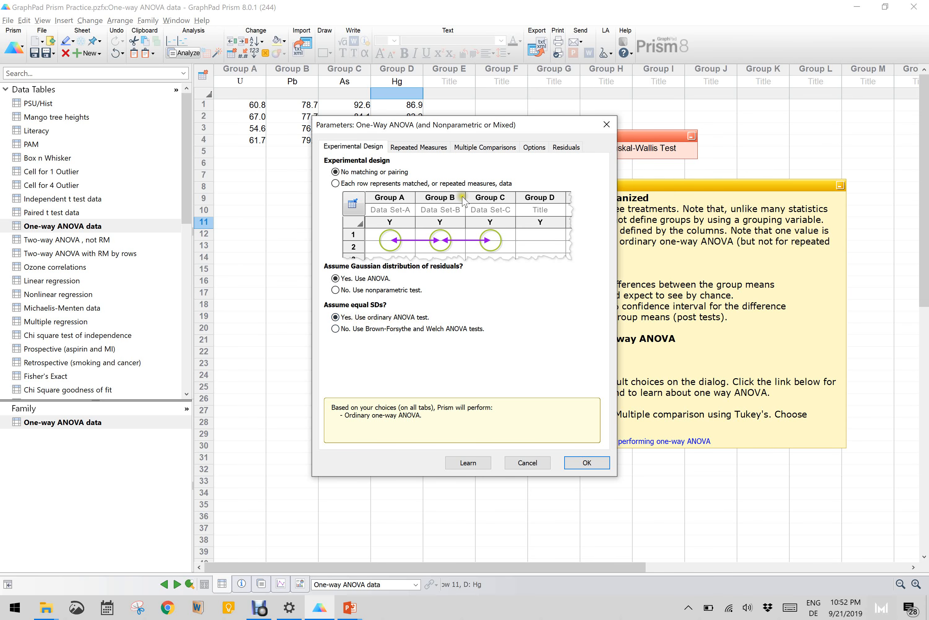
click(427, 148)
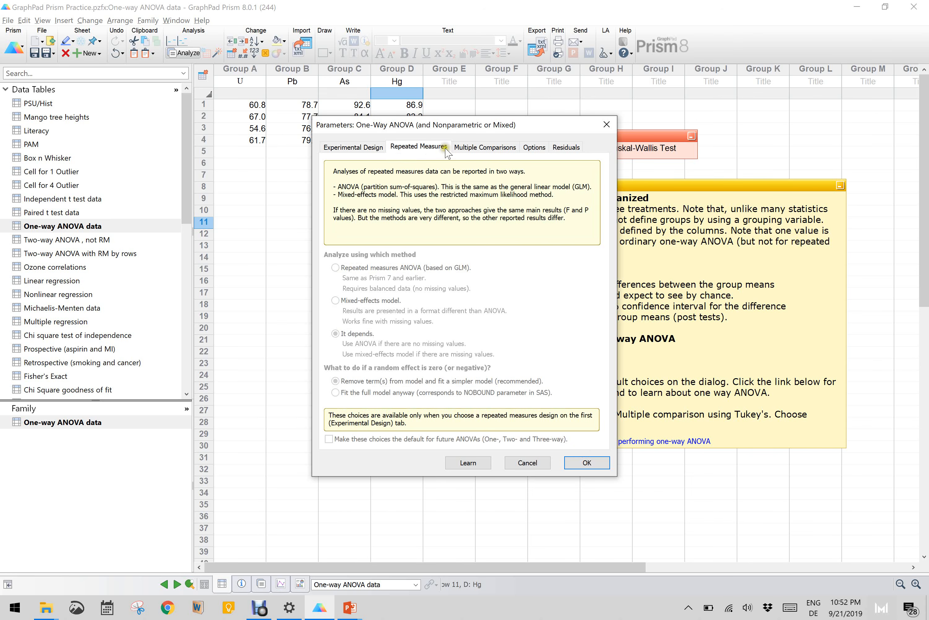
click(472, 152)
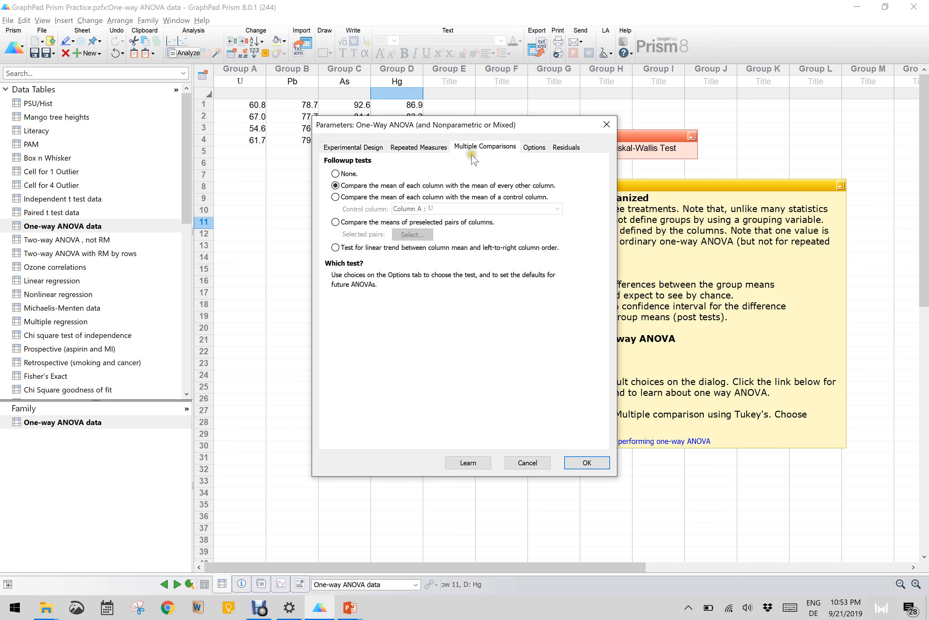
click(537, 147)
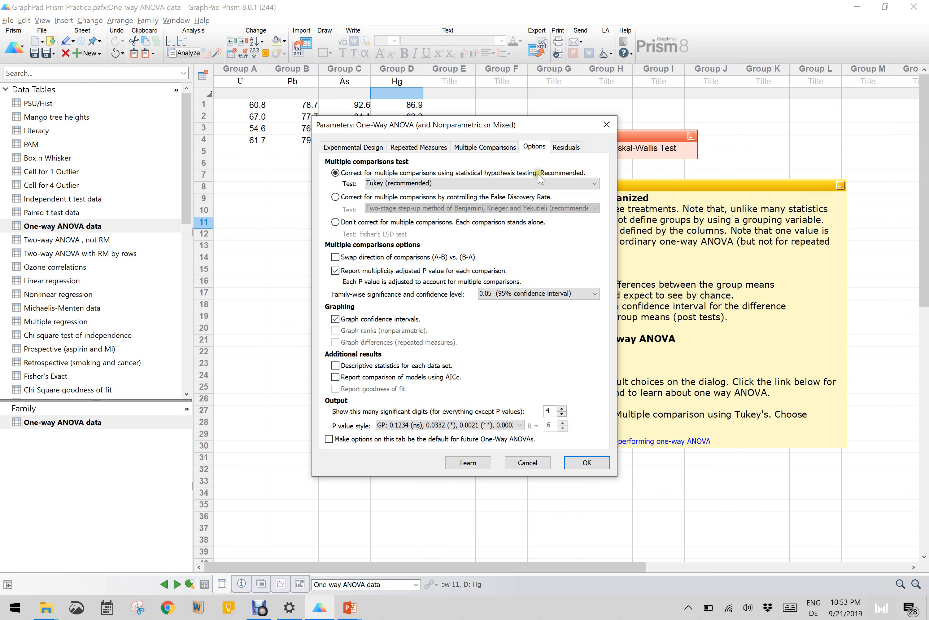
click(587, 463)
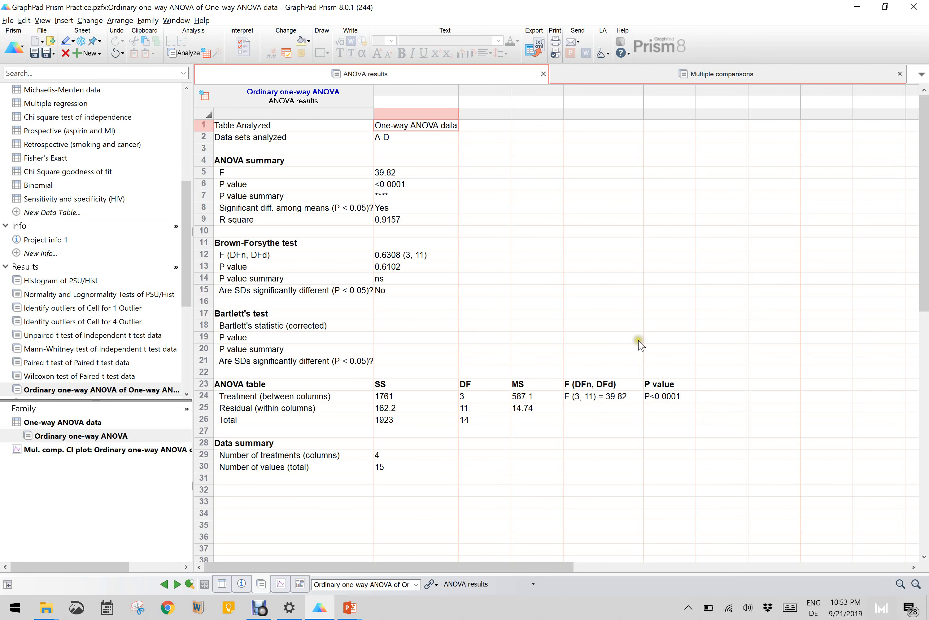
- Review the one-way ANOVA's multiple comparisons results and its Tukey confidence interval plot
click(704, 76)
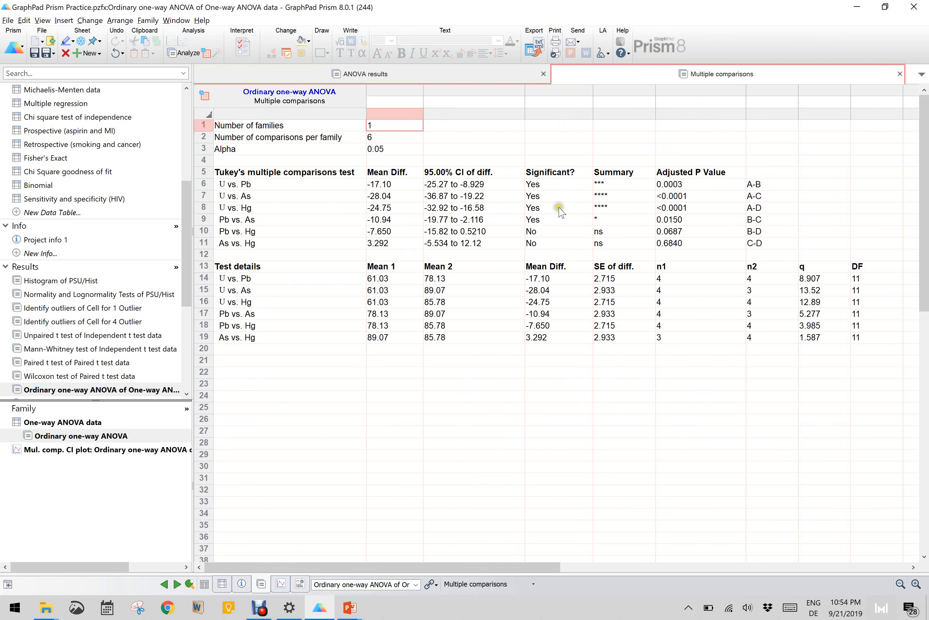
click(559, 219)
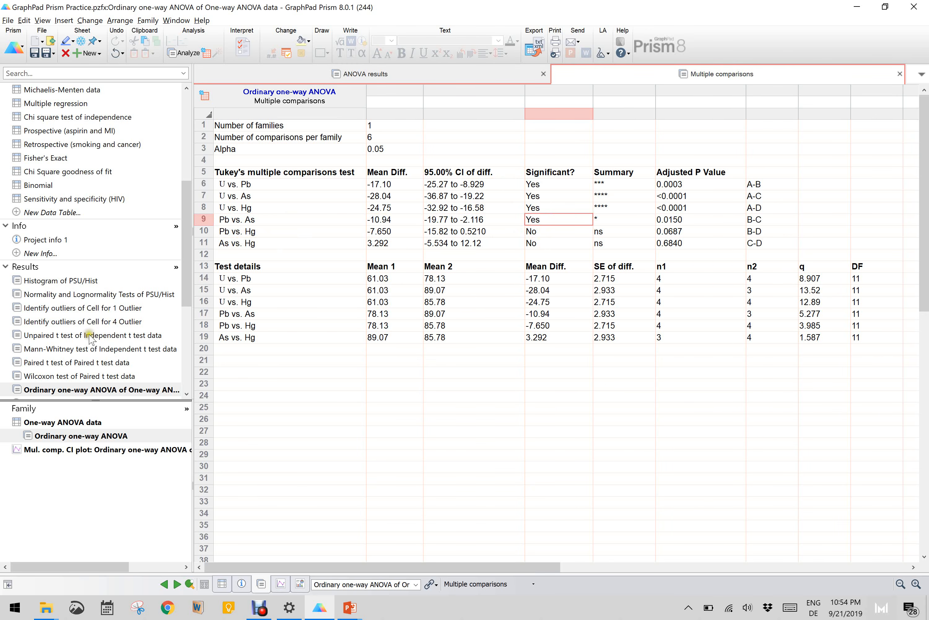
scroll(90, 339, down, 5)
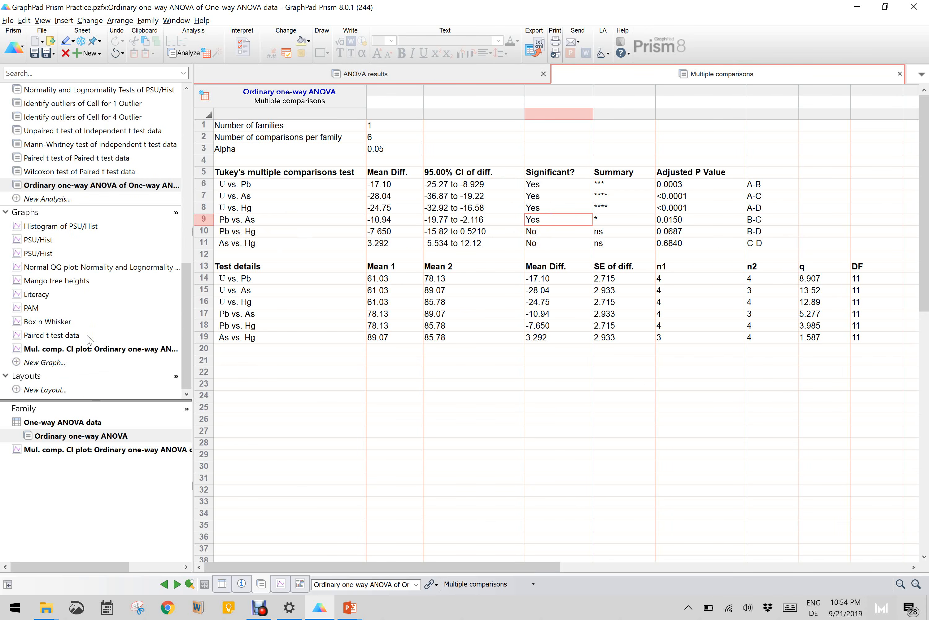
click(63, 352)
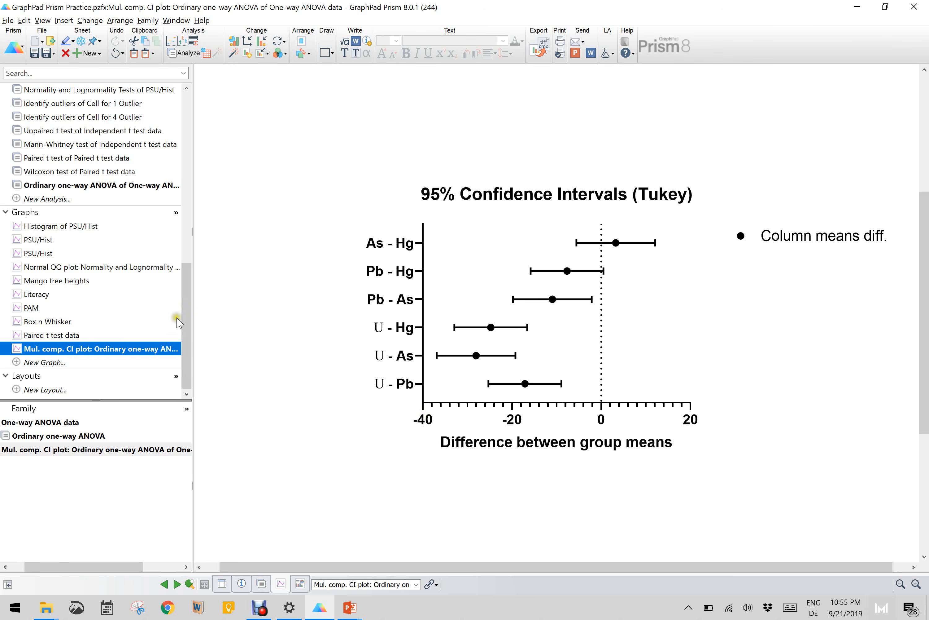
- Run an ordinary two-way ANOVA on the Two-way ANOVA, not RM table, comparing row means (main row effect) with Tukey, and view the multiple comparisons
drag(188, 321, 195, 182)
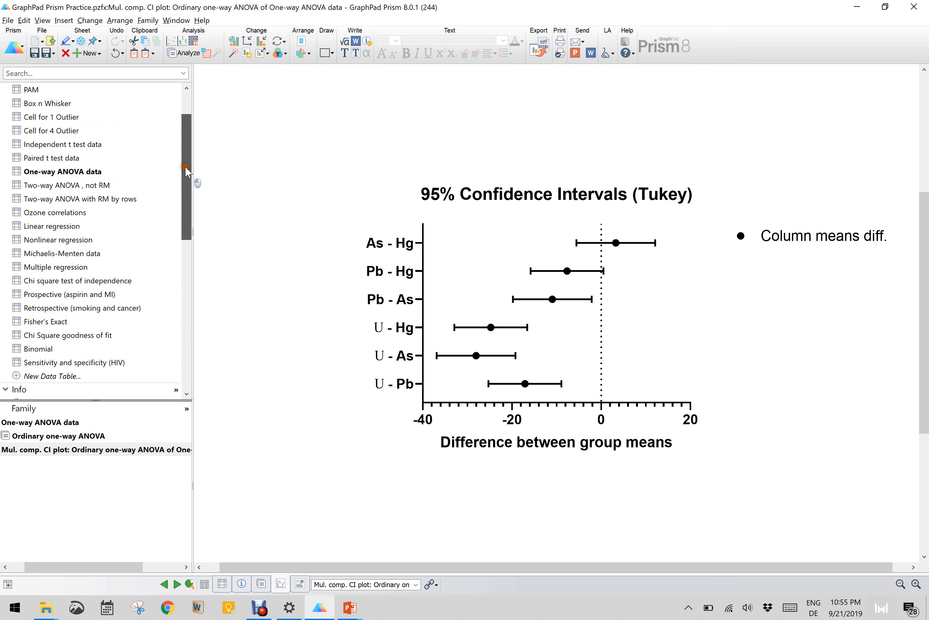
click(55, 186)
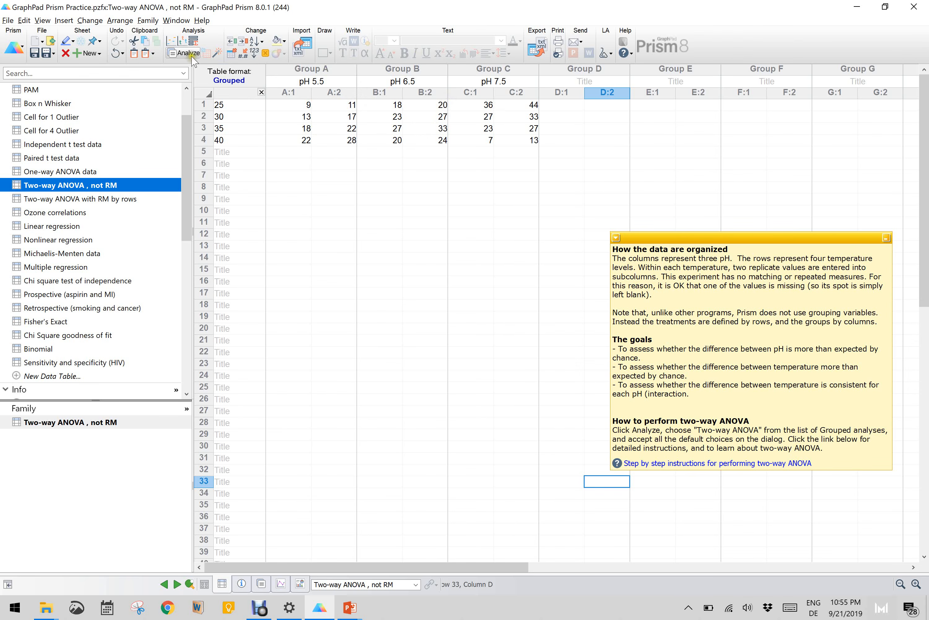
click(183, 52)
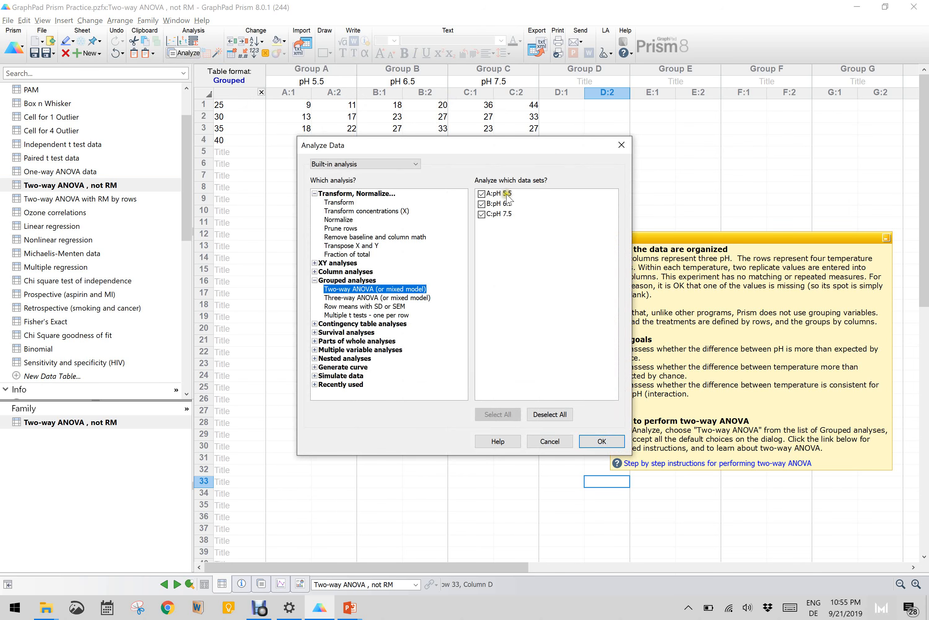
click(598, 439)
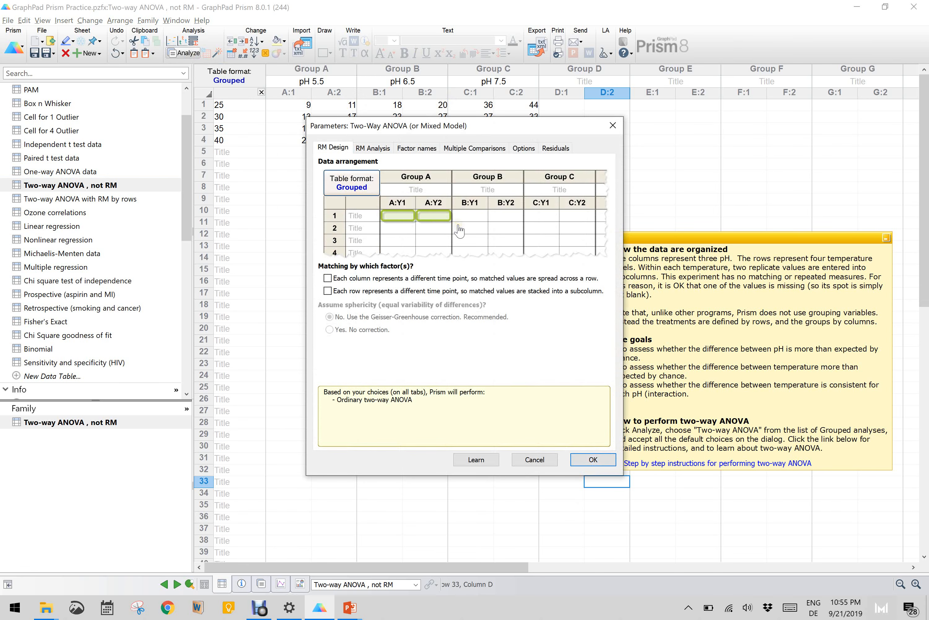
click(482, 150)
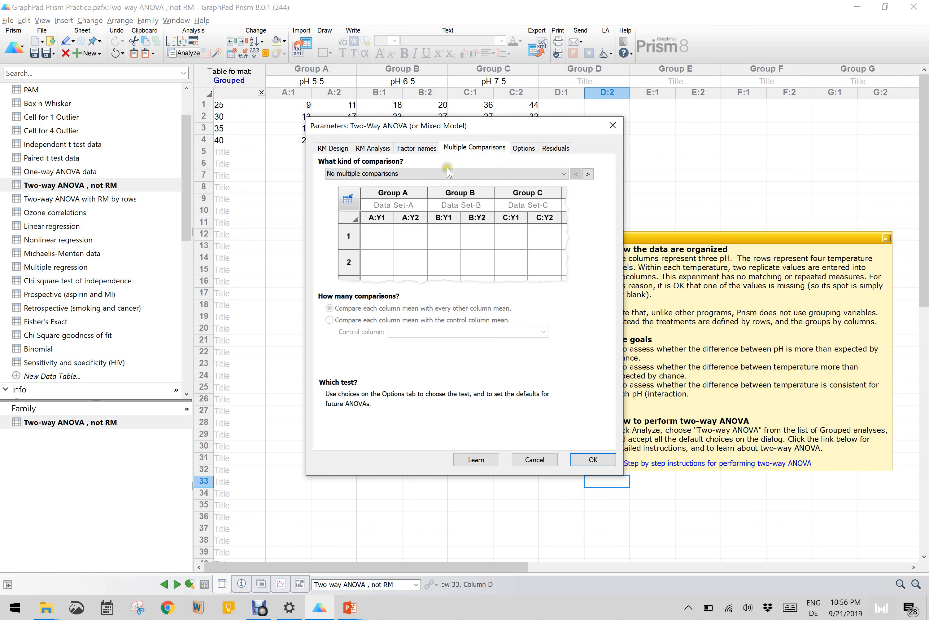
click(429, 176)
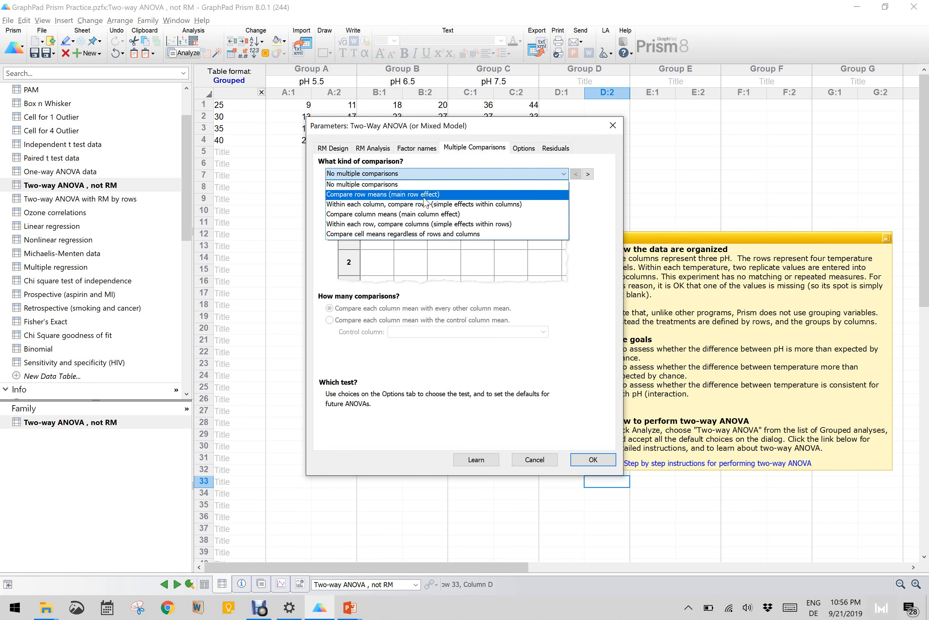
click(425, 196)
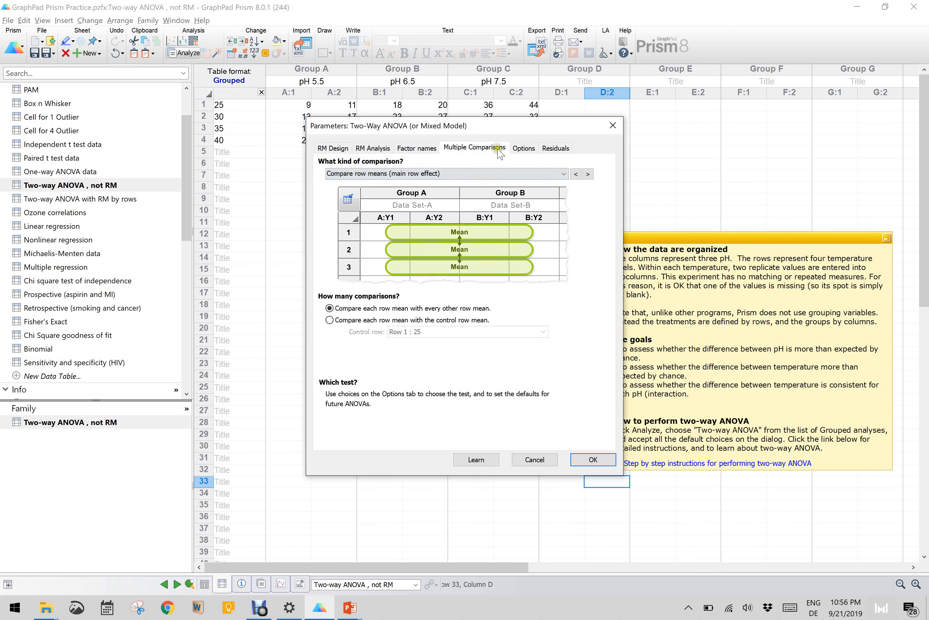
click(515, 154)
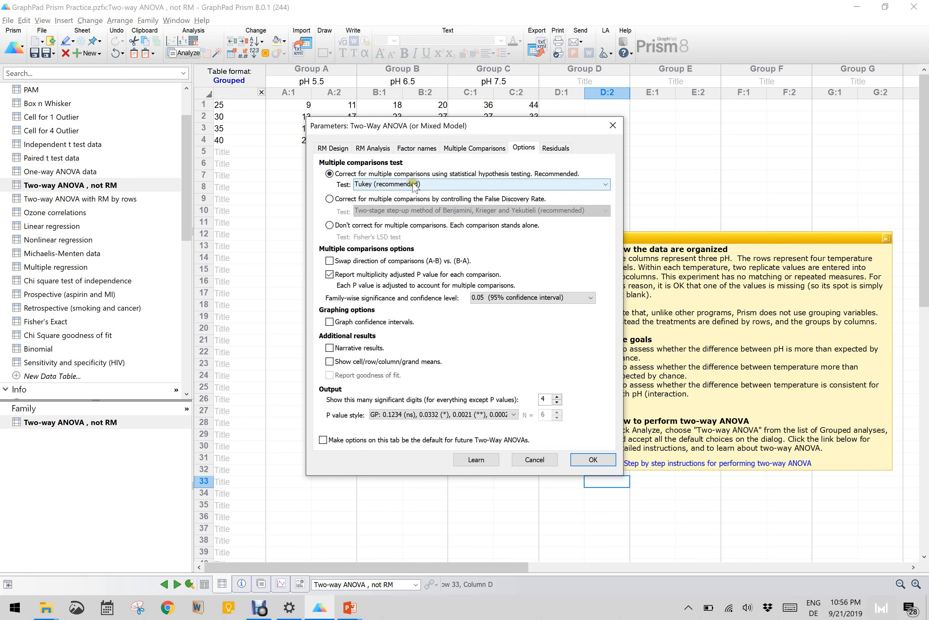
click(593, 459)
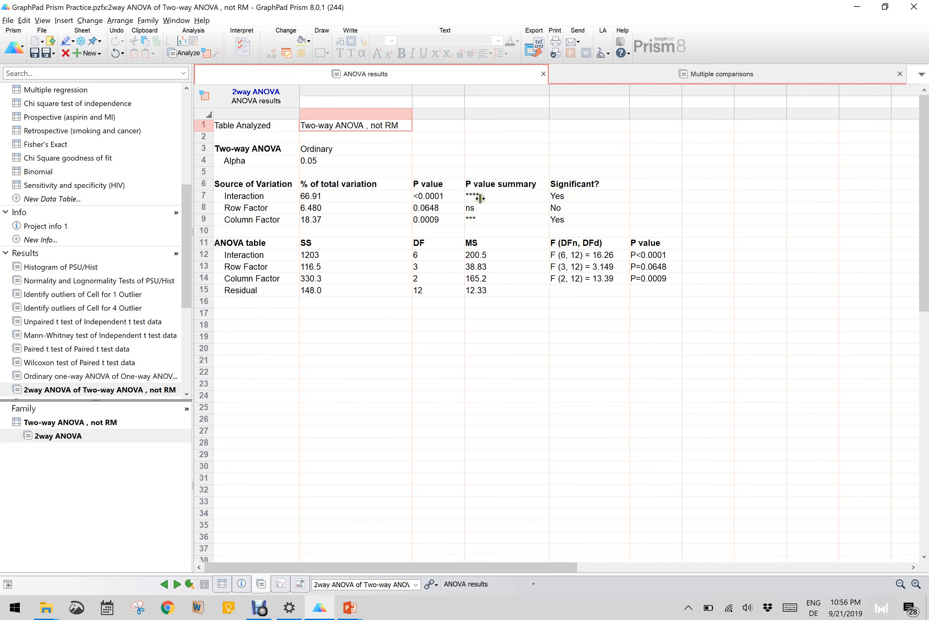
click(687, 79)
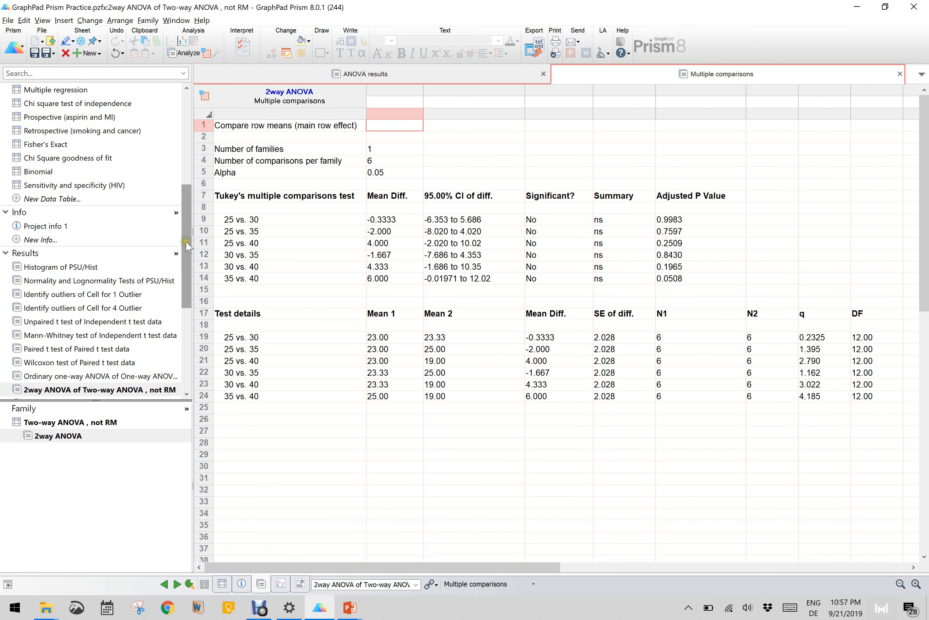
- Analyze the One-way ANOVA data again with an unmatched nonparametric Kruskal-Wallis test on all columns, in a new results sheet
drag(188, 246, 184, 145)
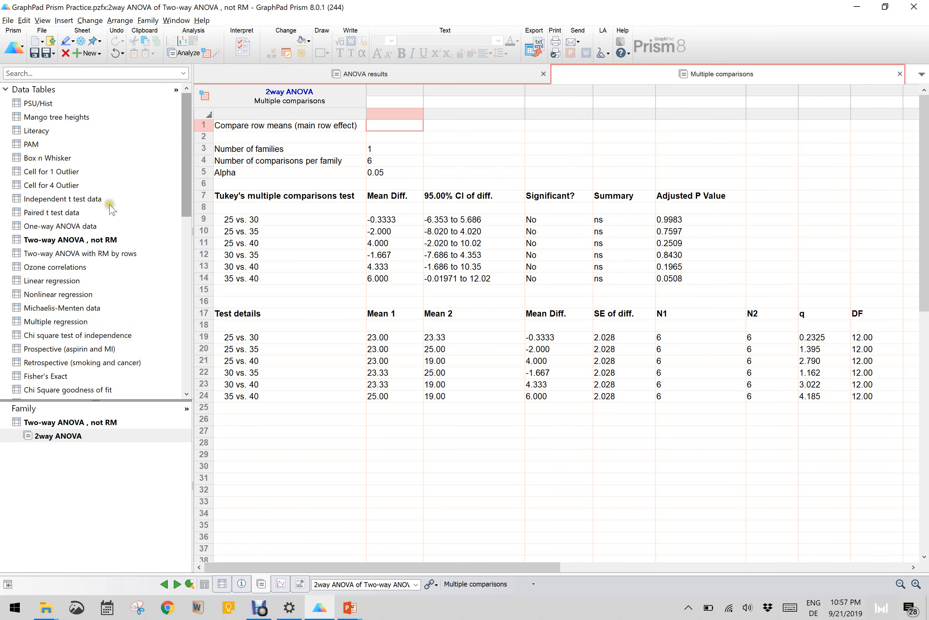
click(83, 241)
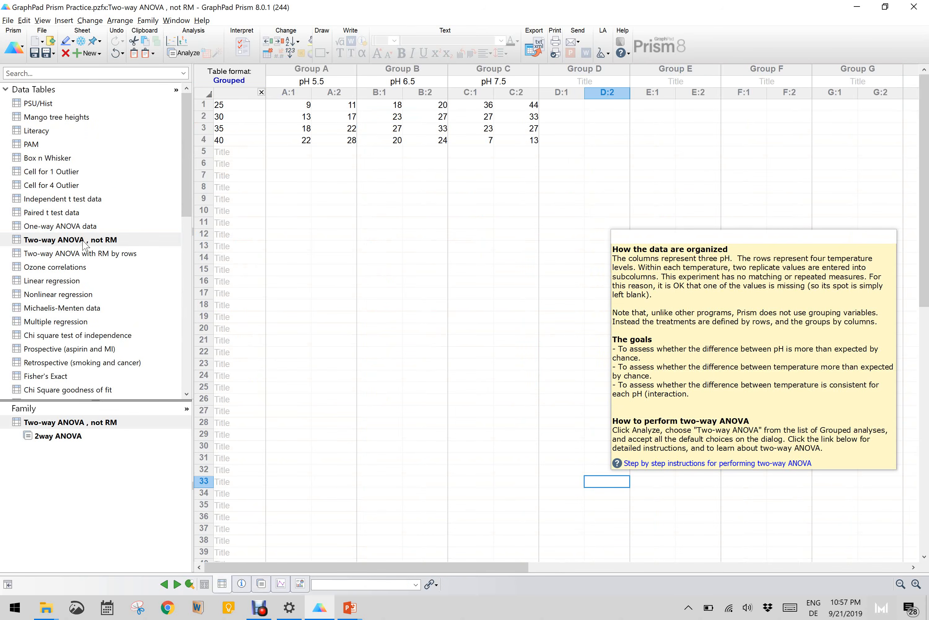
click(60, 226)
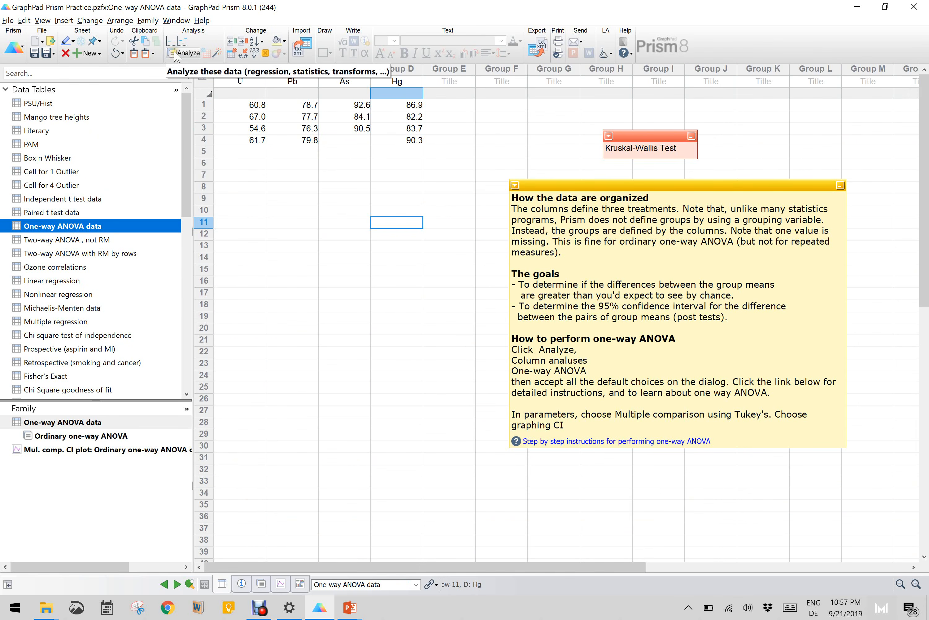
click(603, 441)
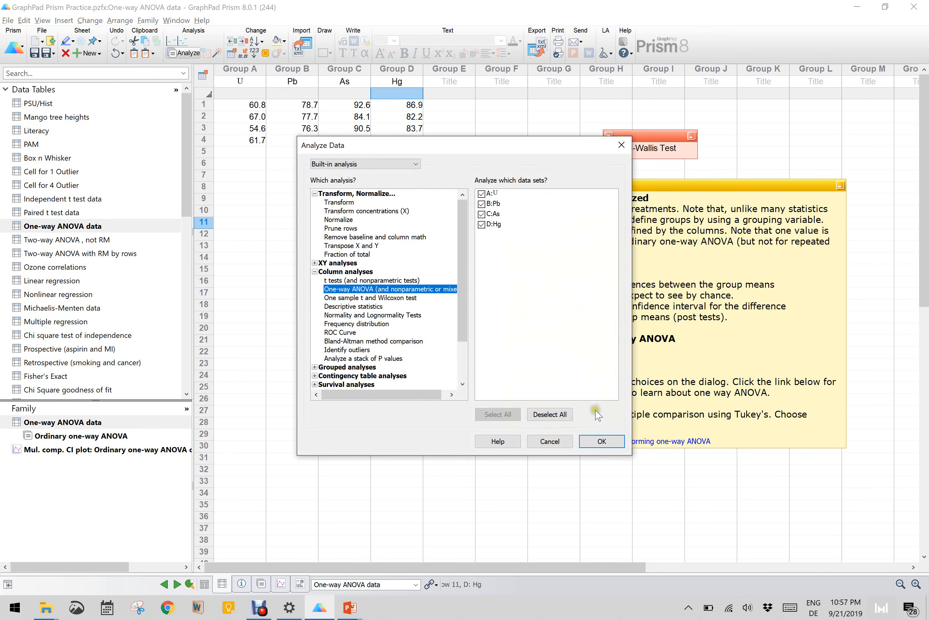
click(602, 441)
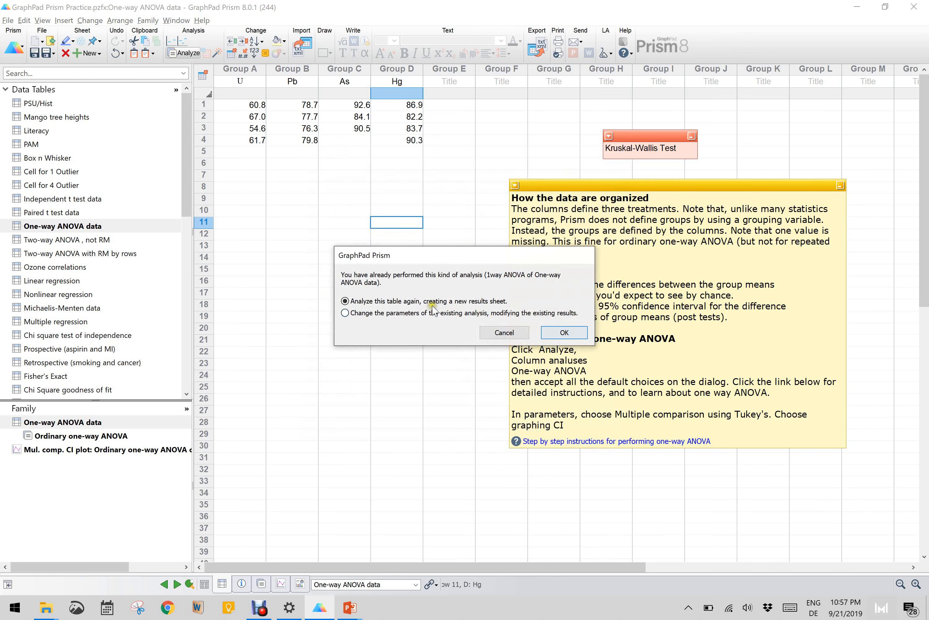
click(551, 332)
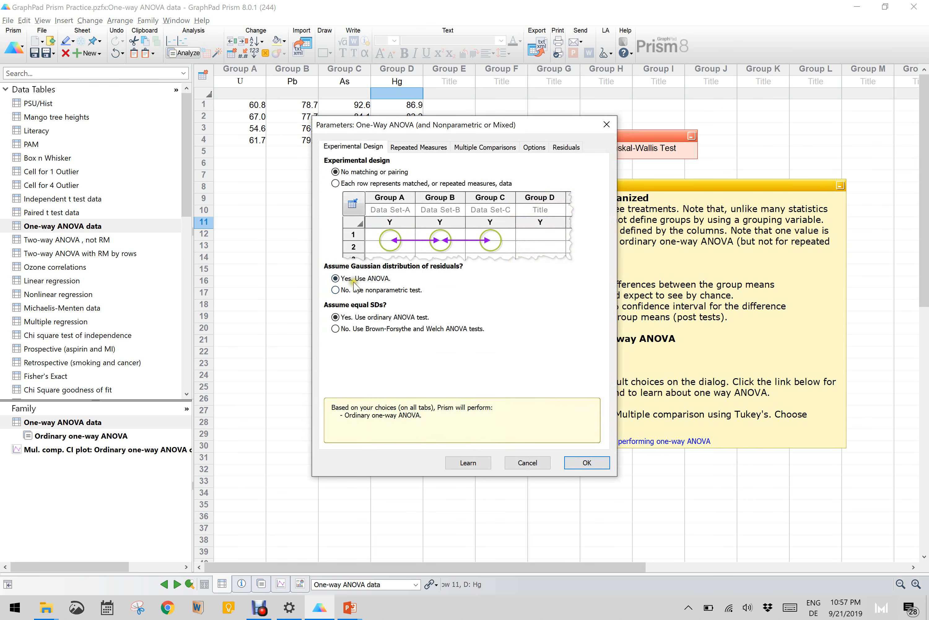
click(352, 290)
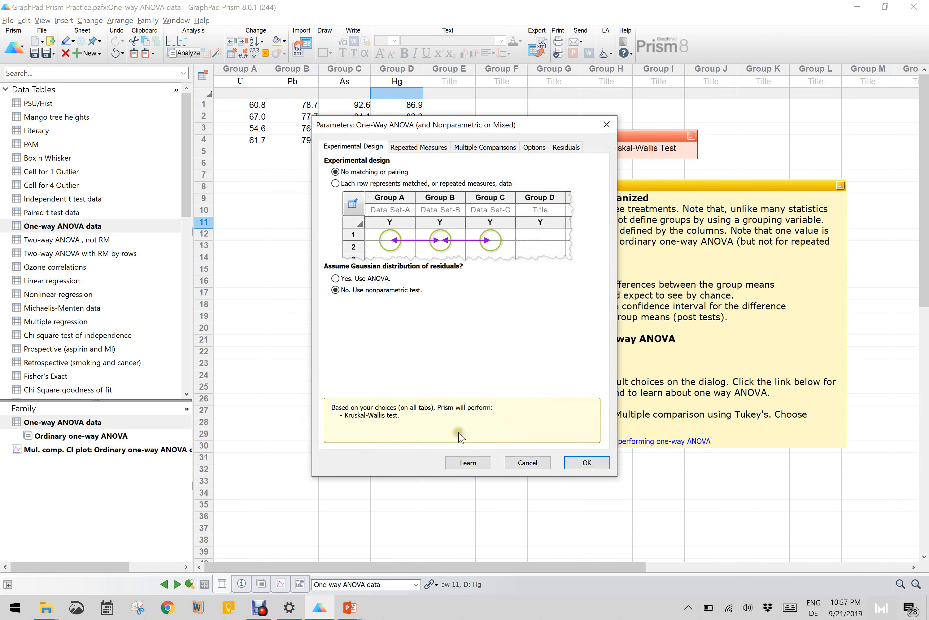
click(587, 464)
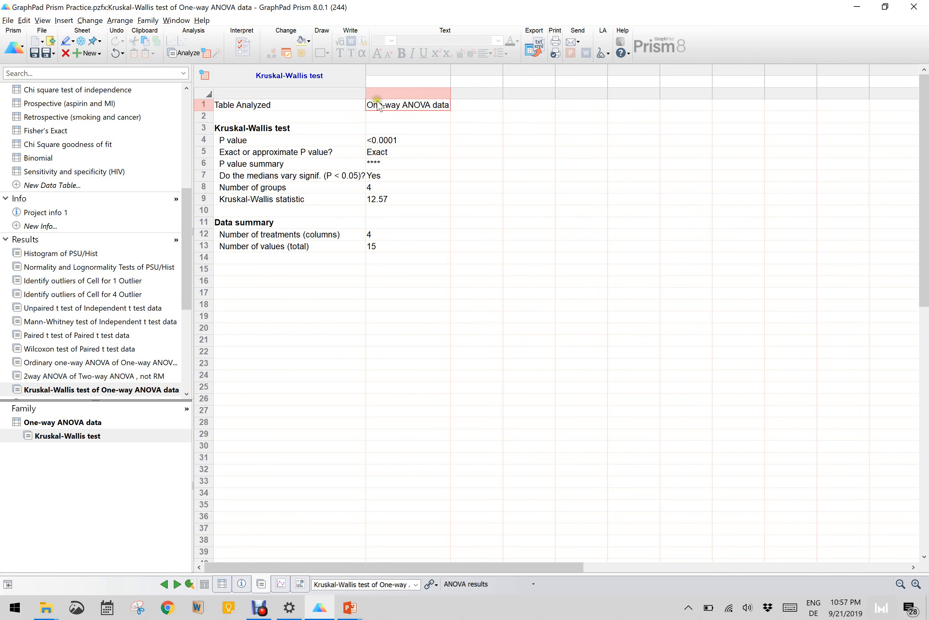
- Review the Kruskal-Wallis test's P value, its summary and whether it is exact or approximate
click(376, 164)
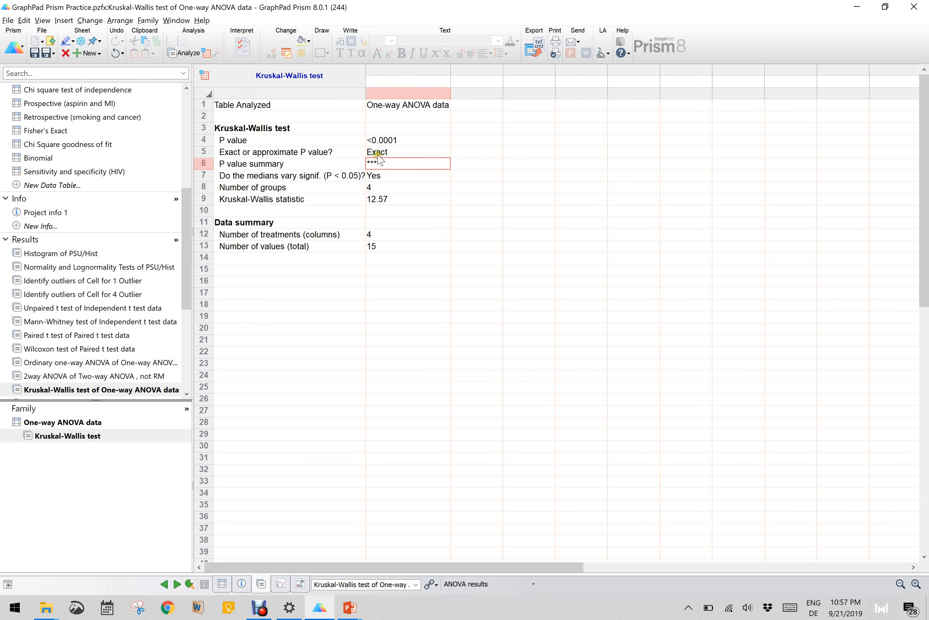
click(378, 153)
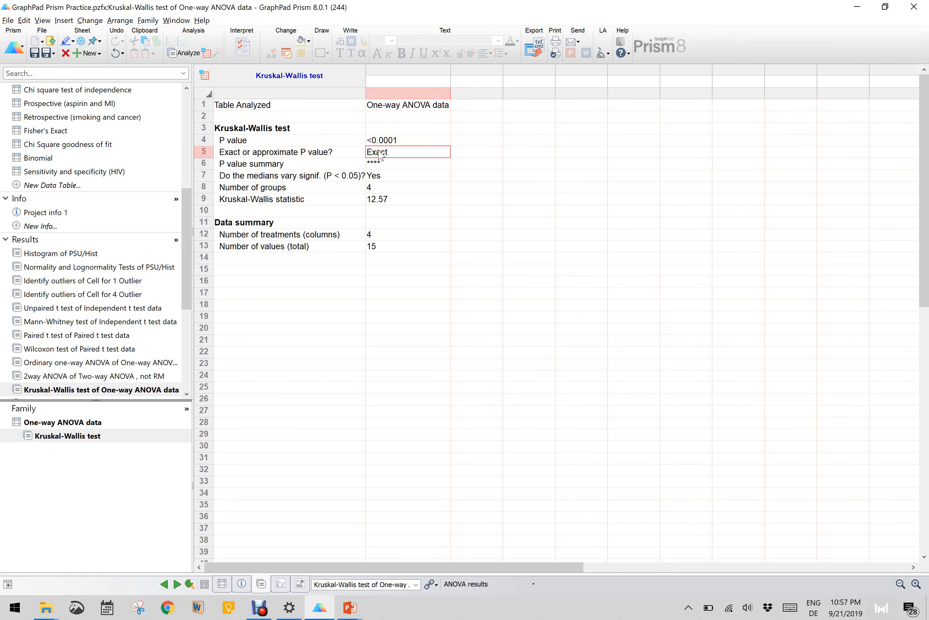
click(391, 139)
click(393, 139)
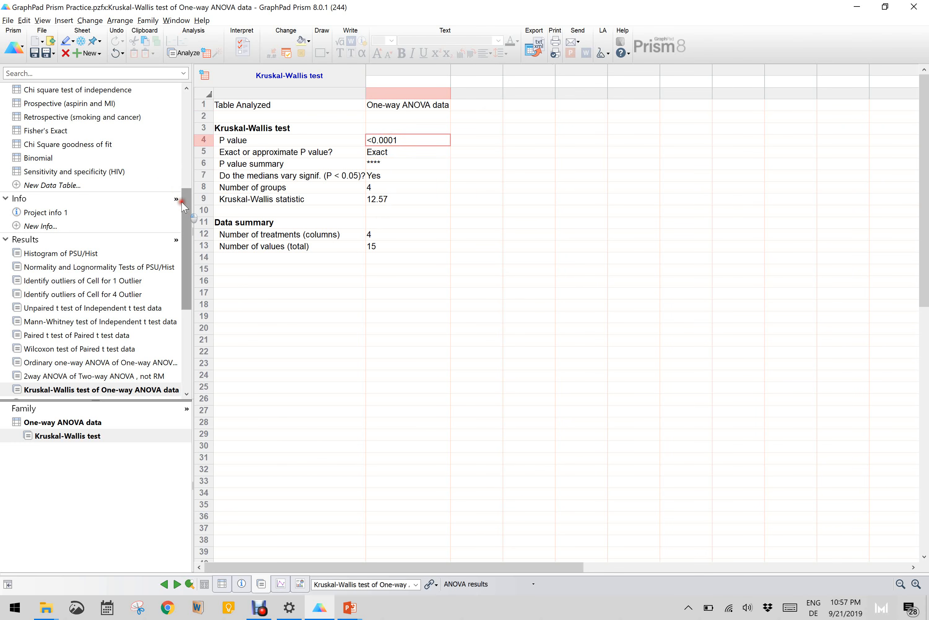
- Set up a two-way ANOVA on the Two-way ANOVA with RM by rows table, with each column representing a different time point
drag(183, 206, 182, 114)
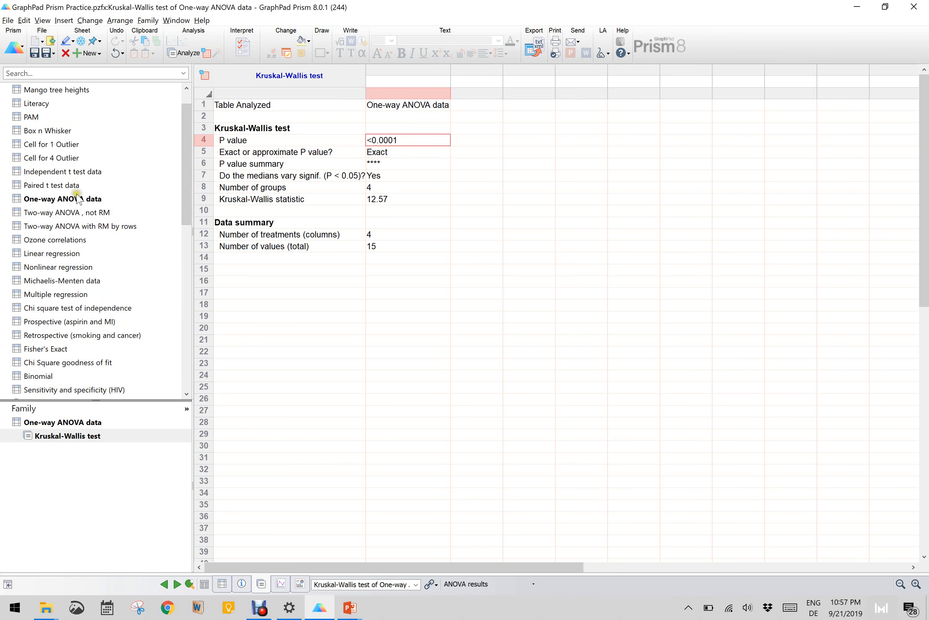
click(70, 227)
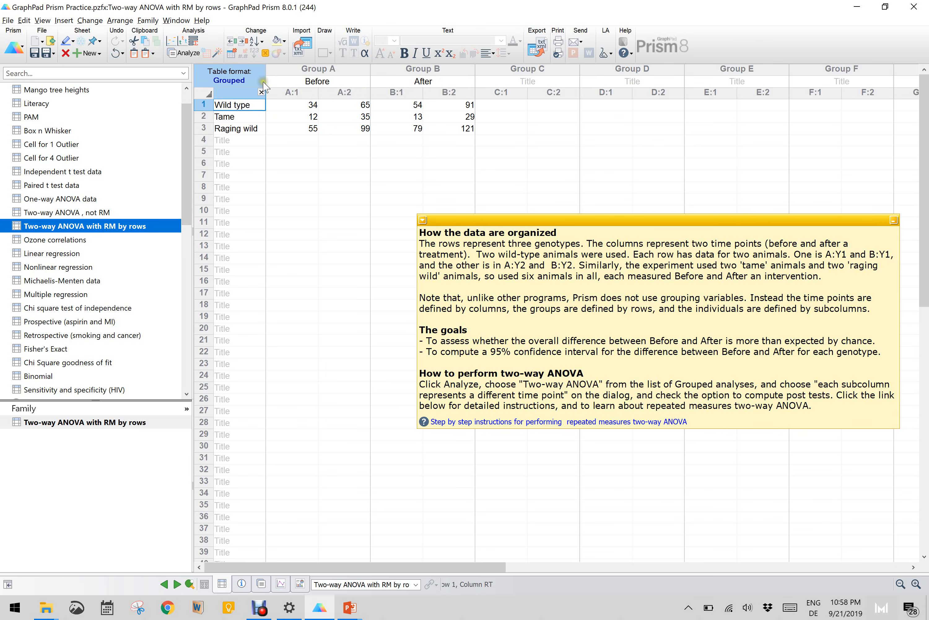
click(188, 52)
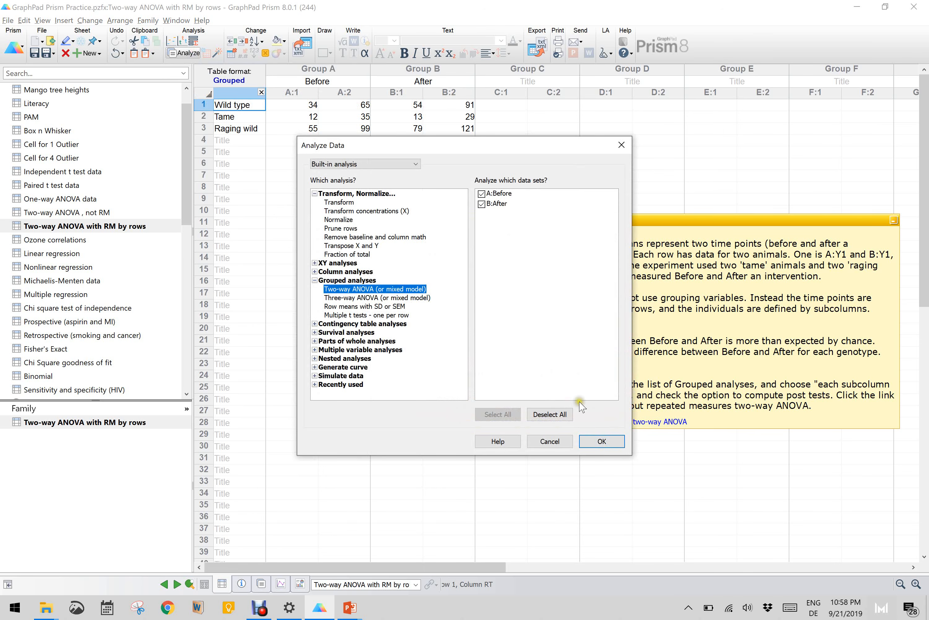
click(602, 441)
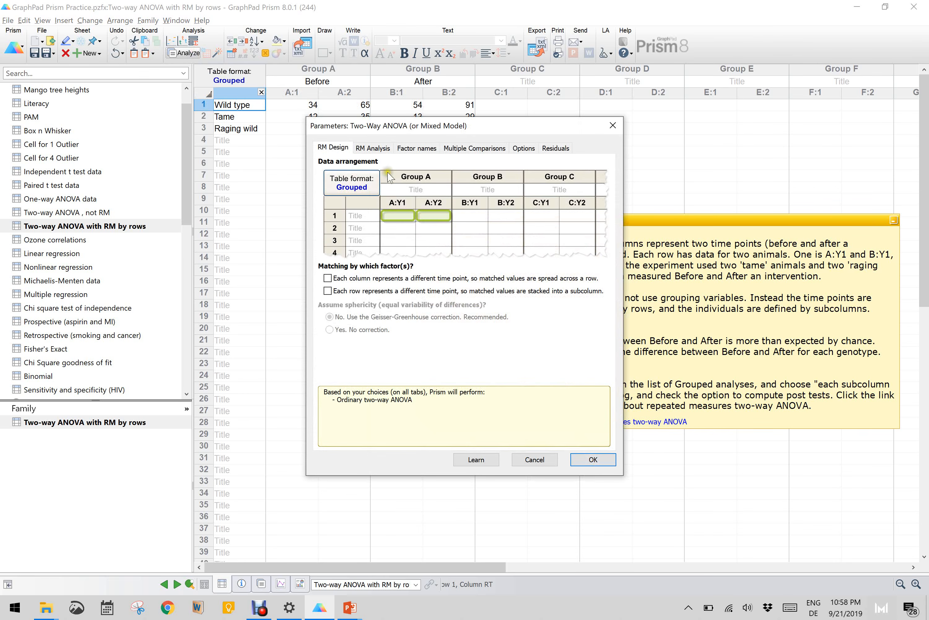
click(328, 278)
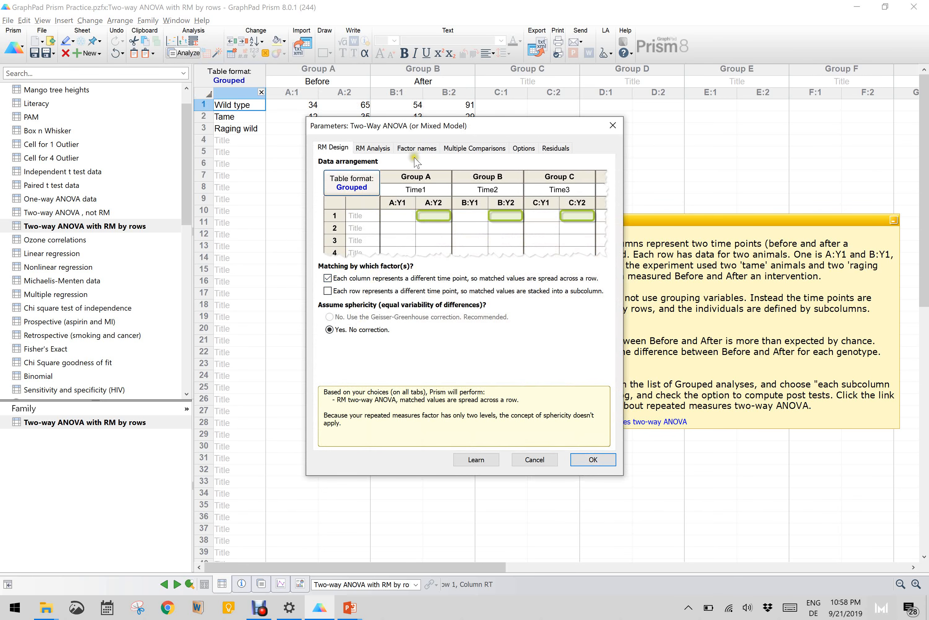
- Run the repeated measures analysis comparing each row mean with every other row mean (main row effect) using Tukey's test
click(385, 155)
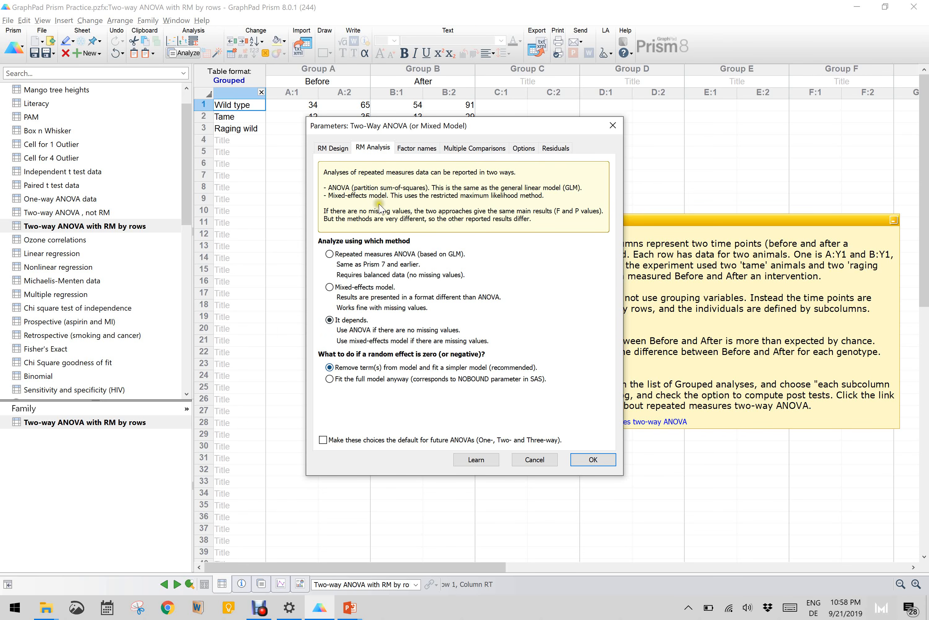
click(470, 152)
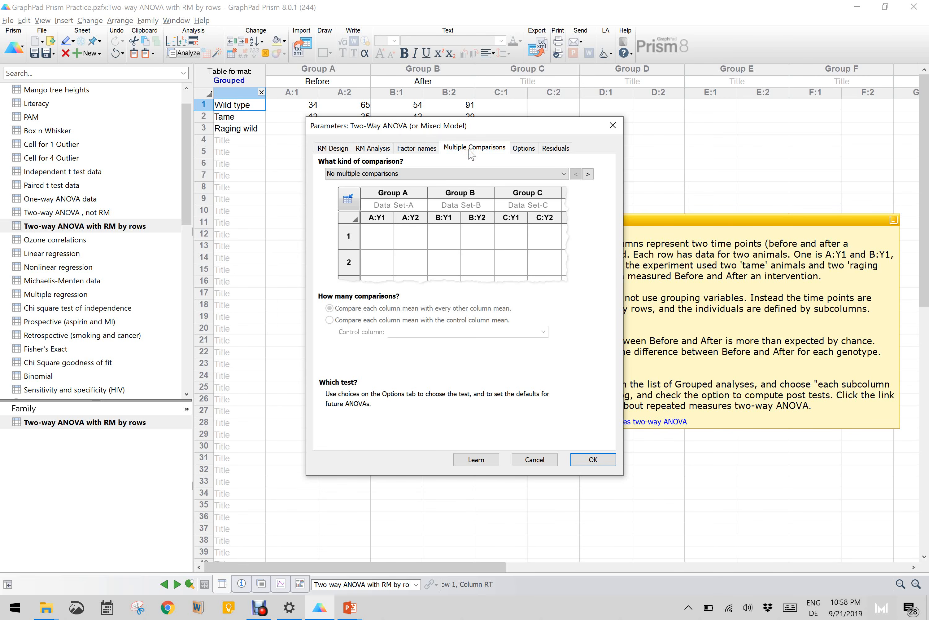
click(467, 174)
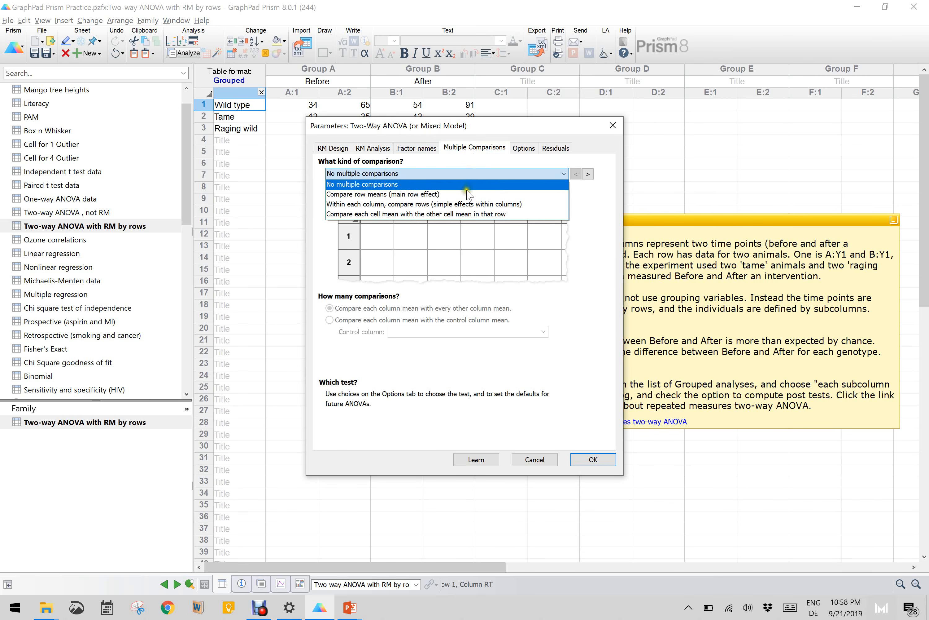
click(466, 194)
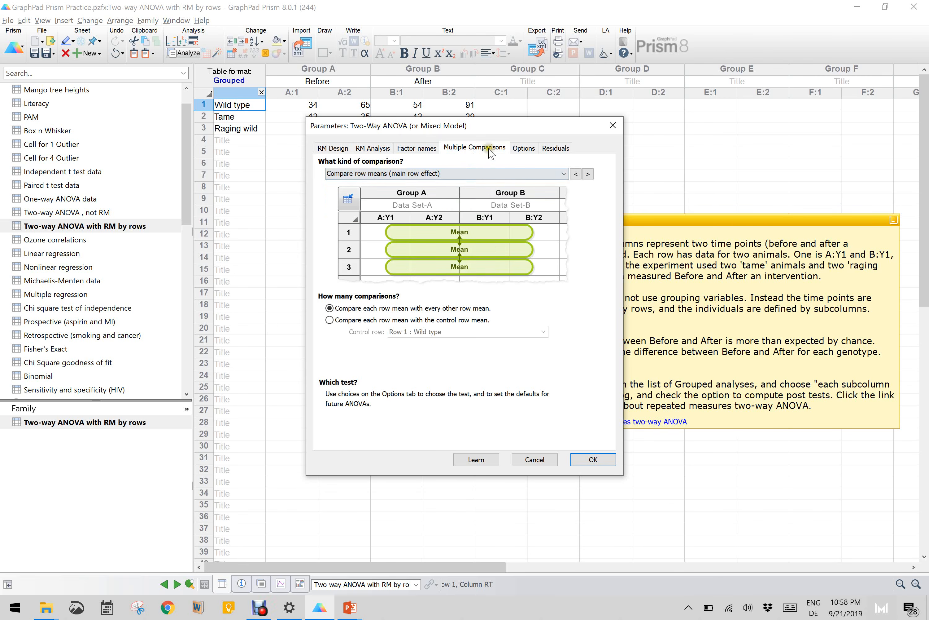
click(521, 150)
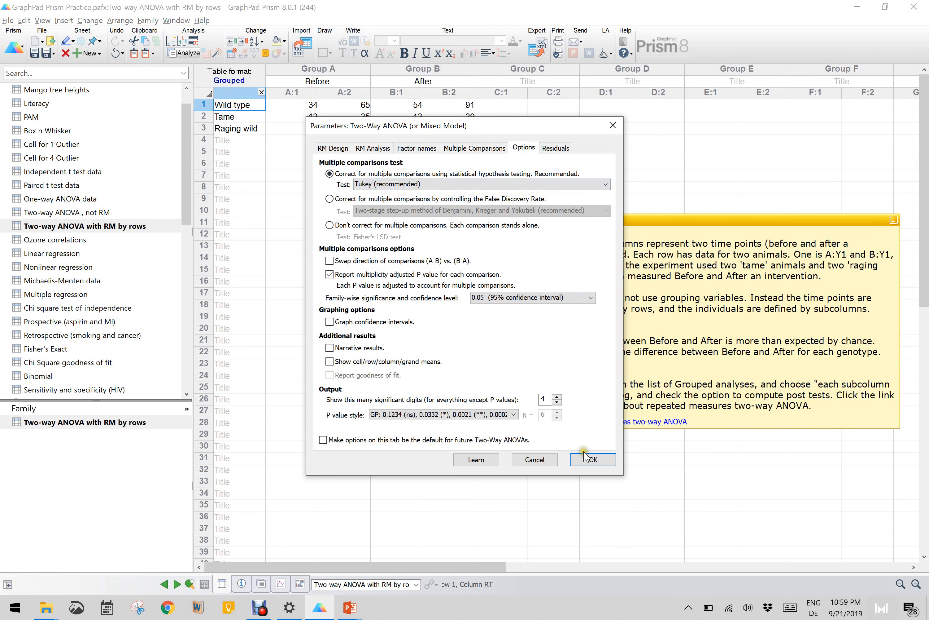
click(591, 459)
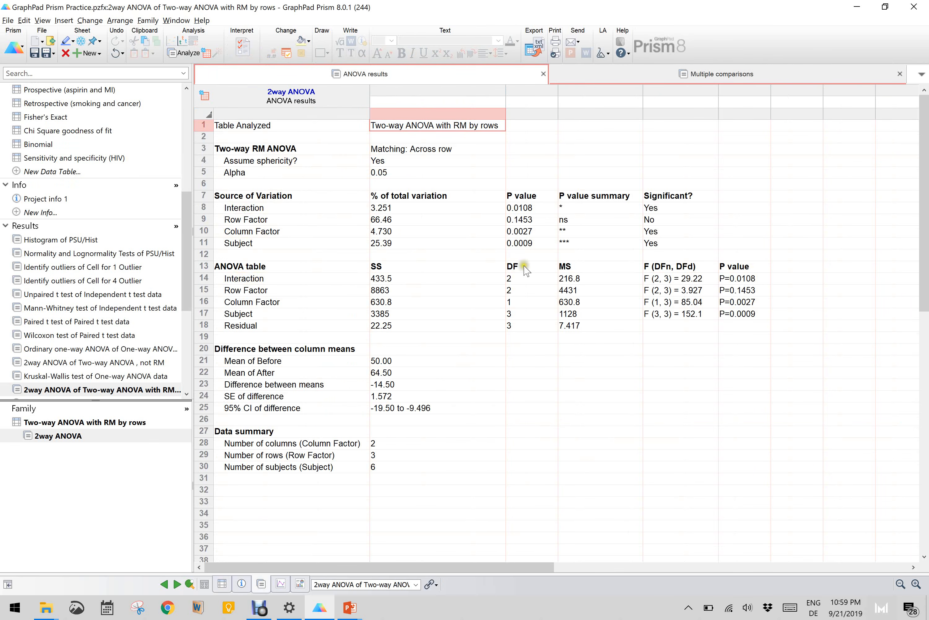
- Examine the repeated measures ANOVA's P values for interaction, row factor and column factor, and its Tukey multiple comparisons
click(254, 209)
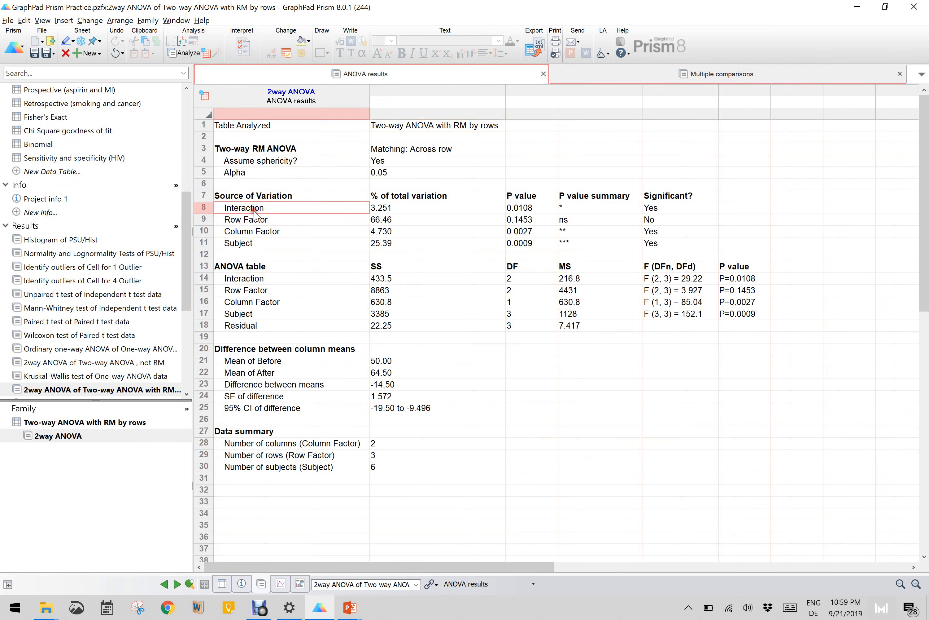
click(531, 207)
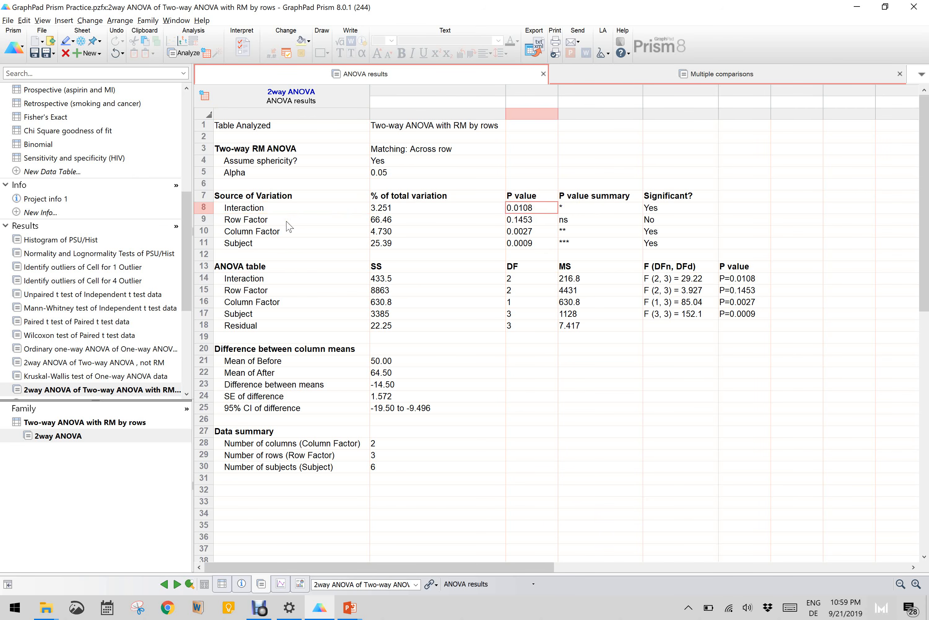
click(579, 221)
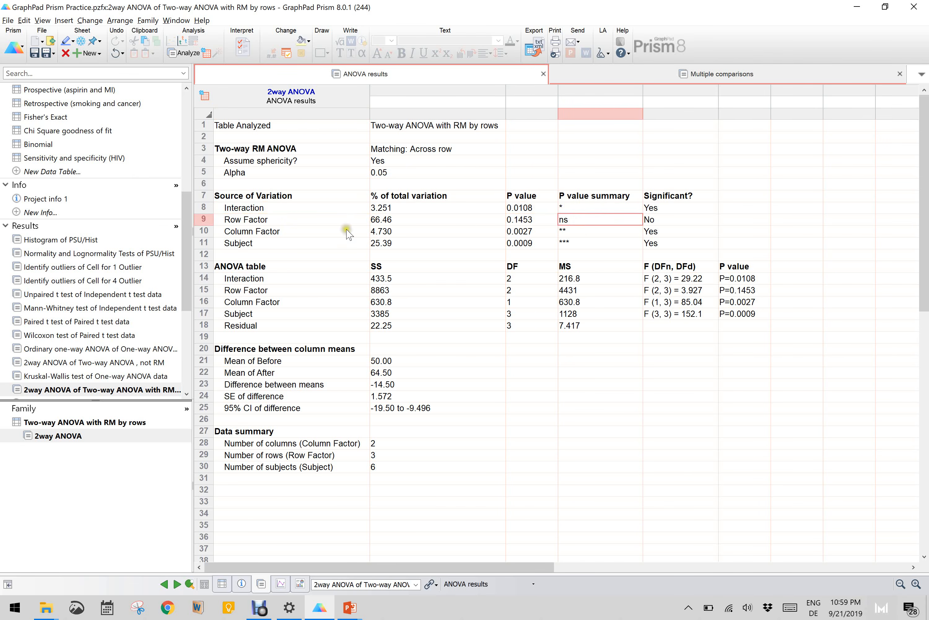
click(571, 232)
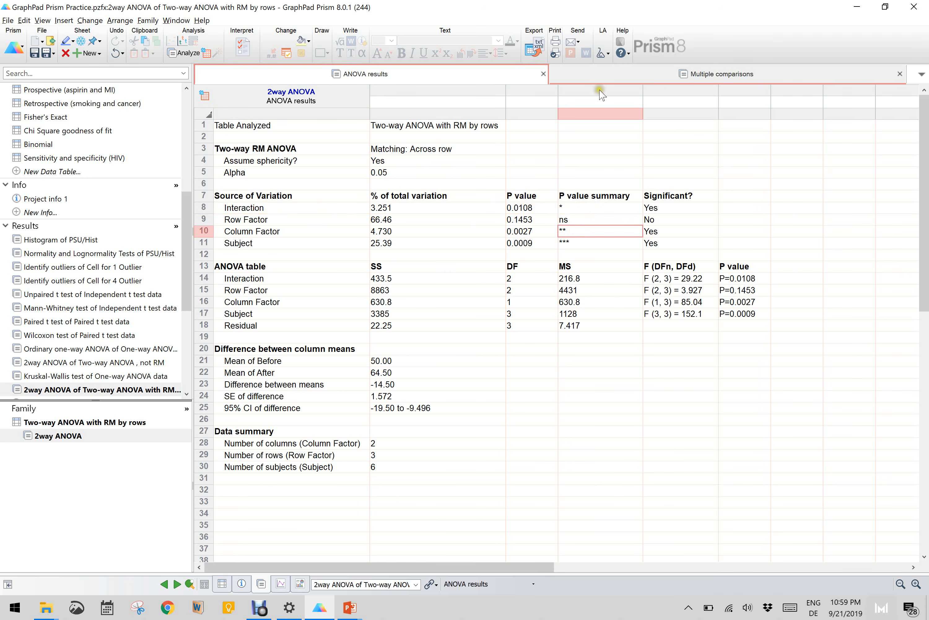
click(707, 77)
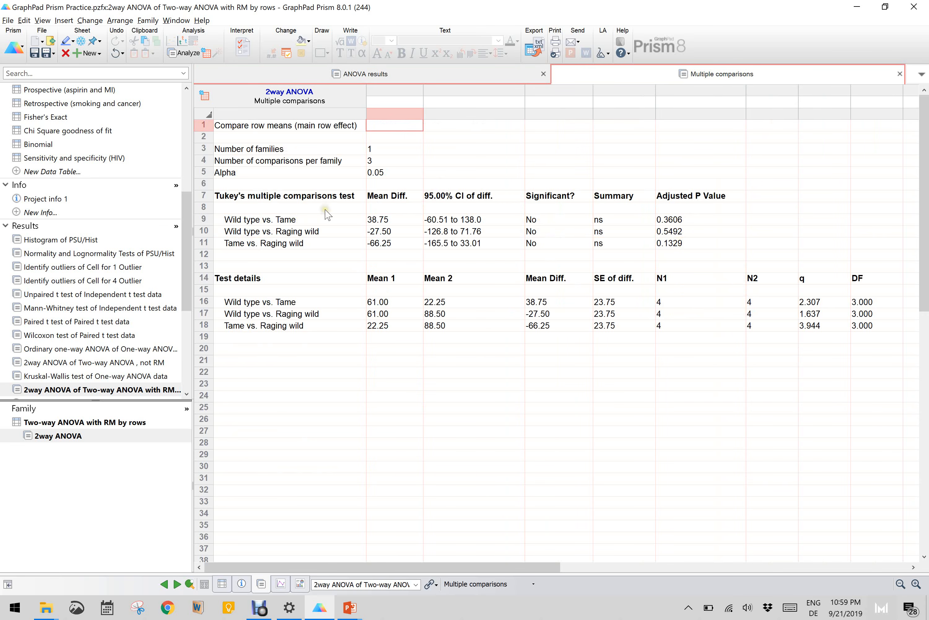
drag(187, 215, 184, 136)
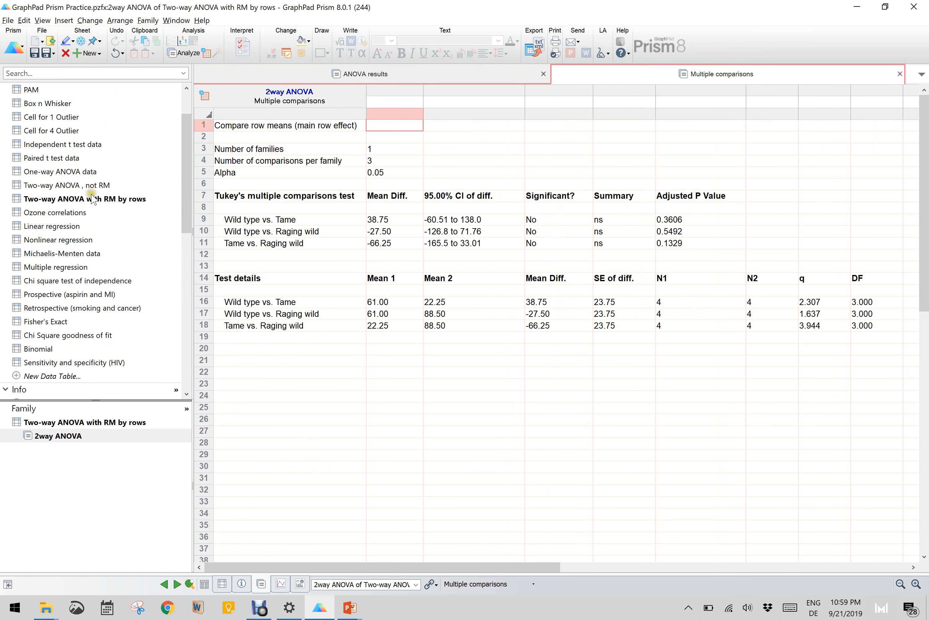